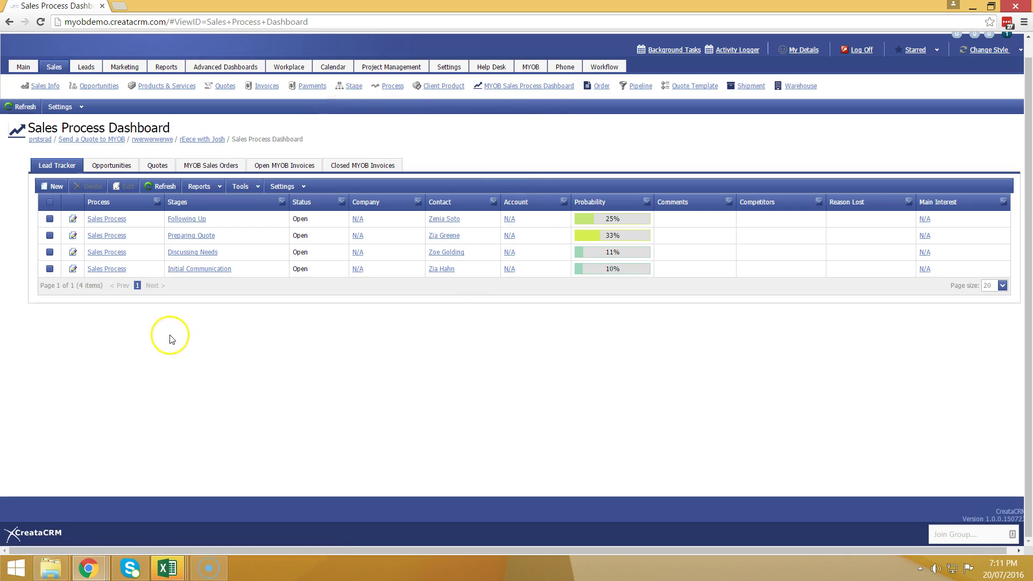
- Review the dashboard's lists for Lead Tracker, Opportunities, Quotes, MYOB Sales Orders, and open and closed MYOB invoices
click(63, 171)
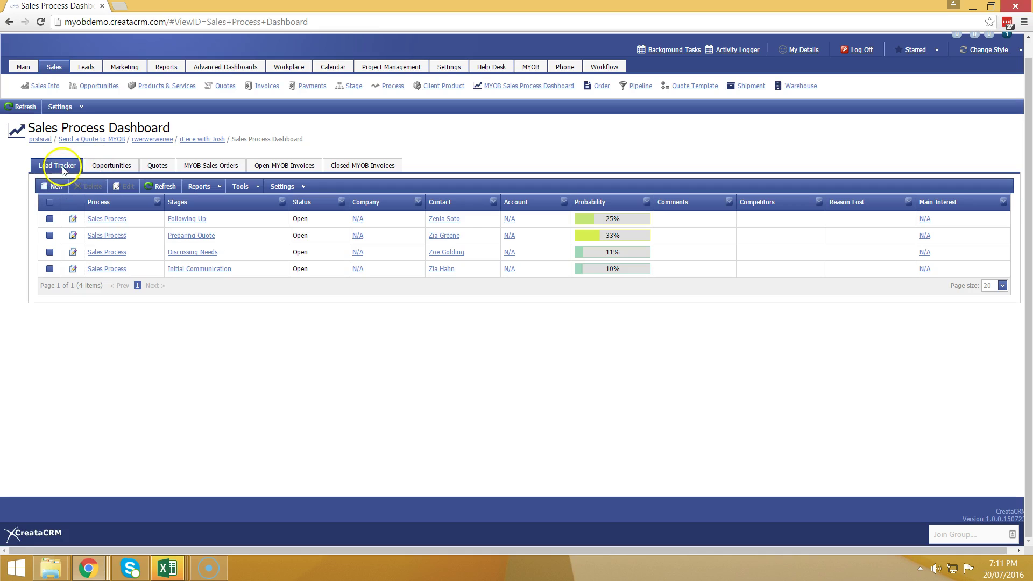
click(111, 166)
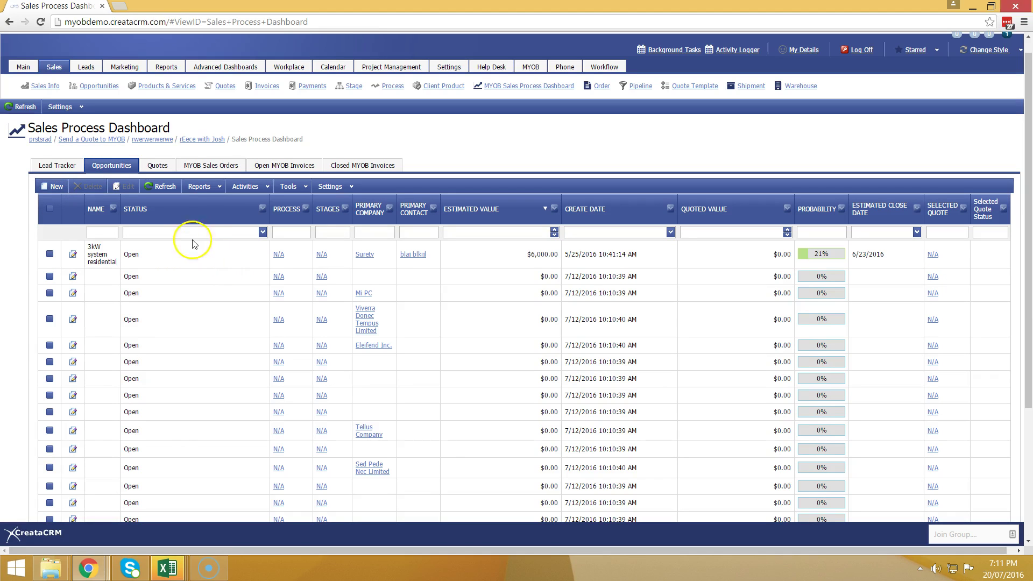
click(168, 172)
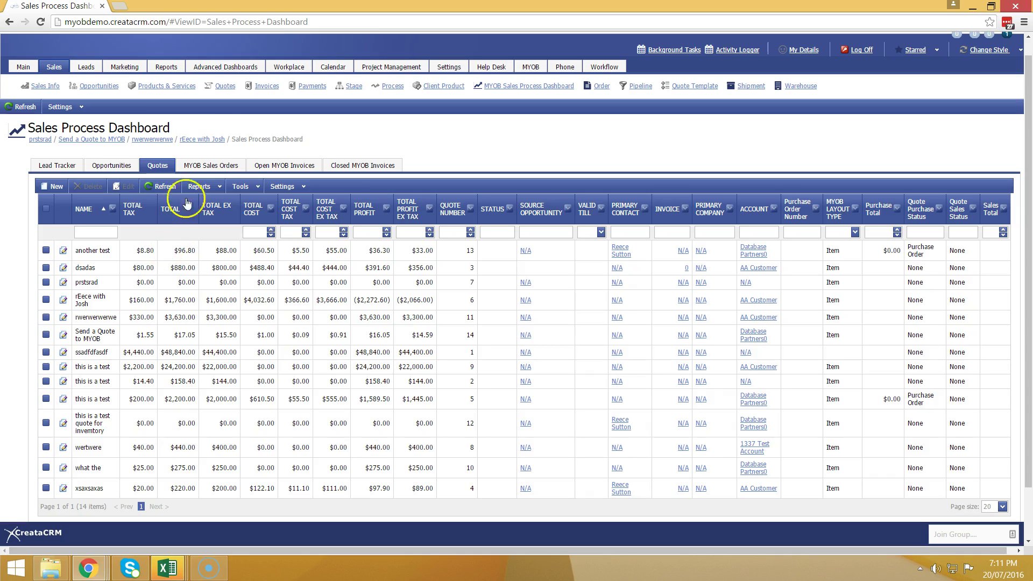
click(210, 166)
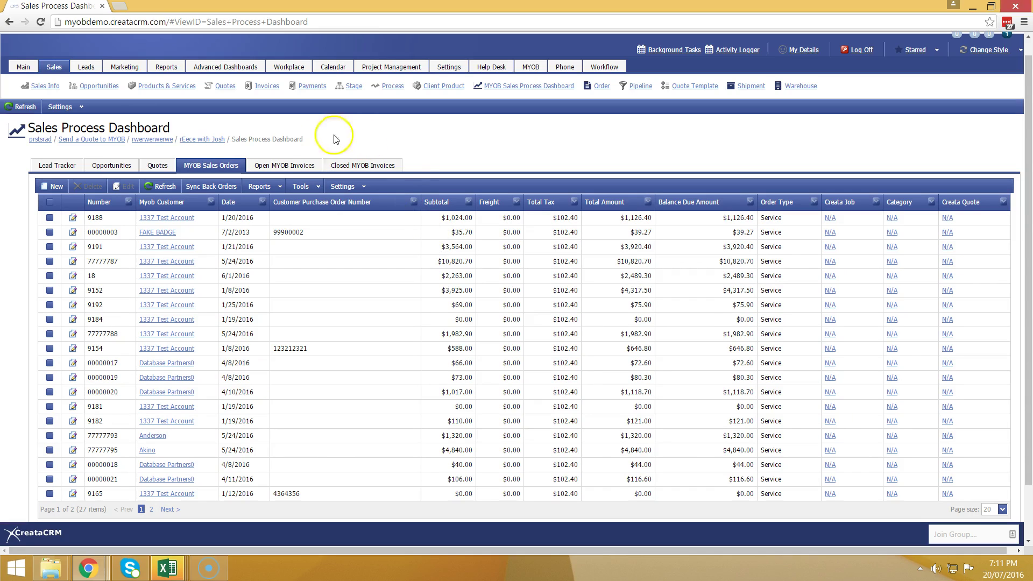
click(282, 165)
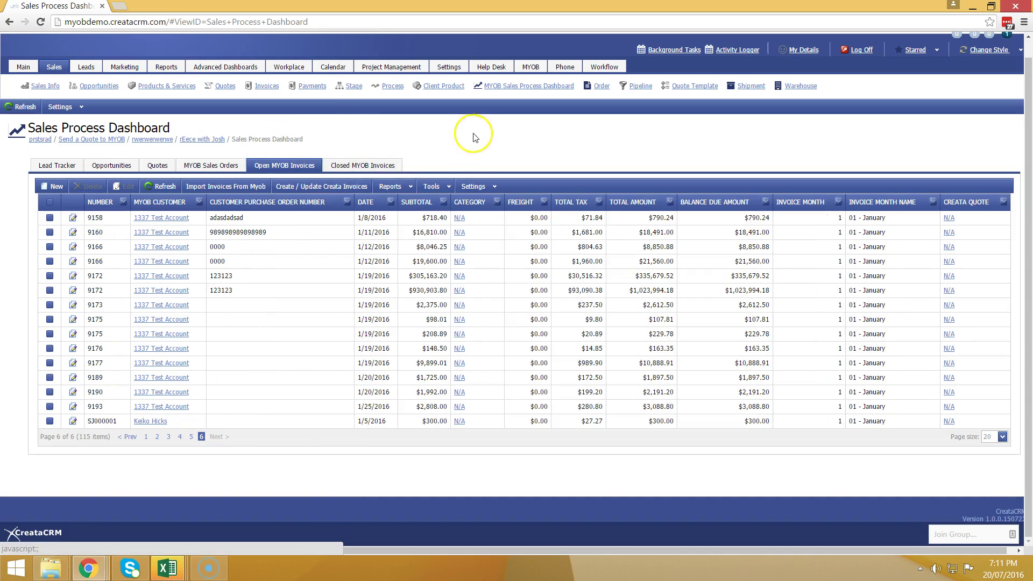
click(347, 166)
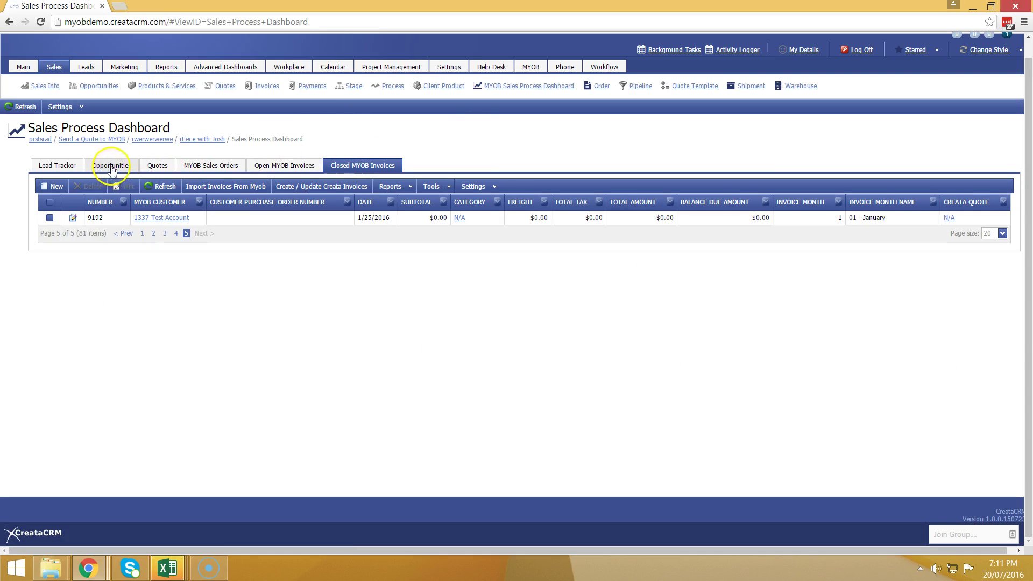
click(158, 165)
click(211, 165)
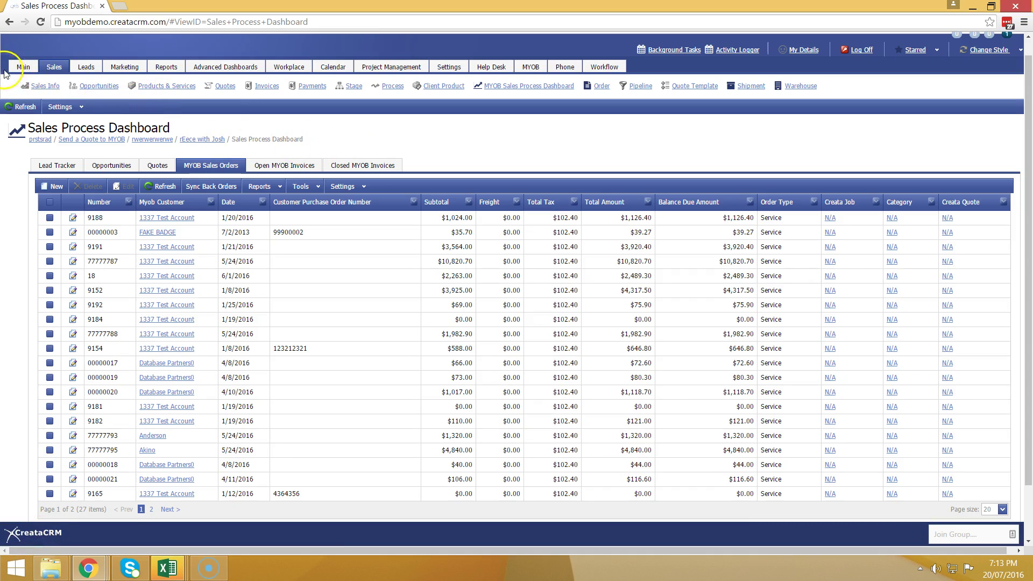
- Go to the contacts list and open the supplier contact located in QLD for editing
click(21, 67)
click(86, 85)
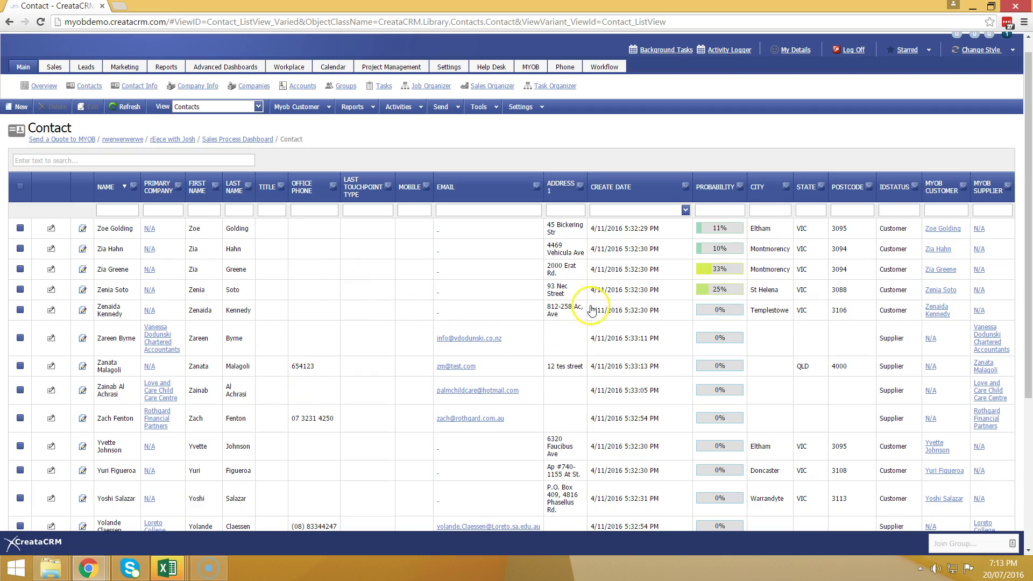
drag(716, 187, 699, 206)
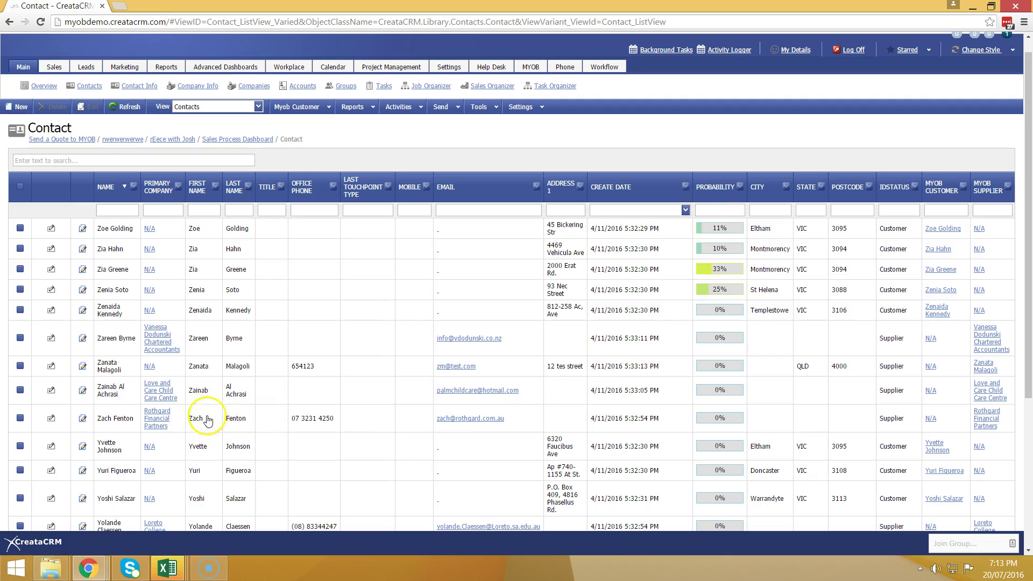
click(20, 366)
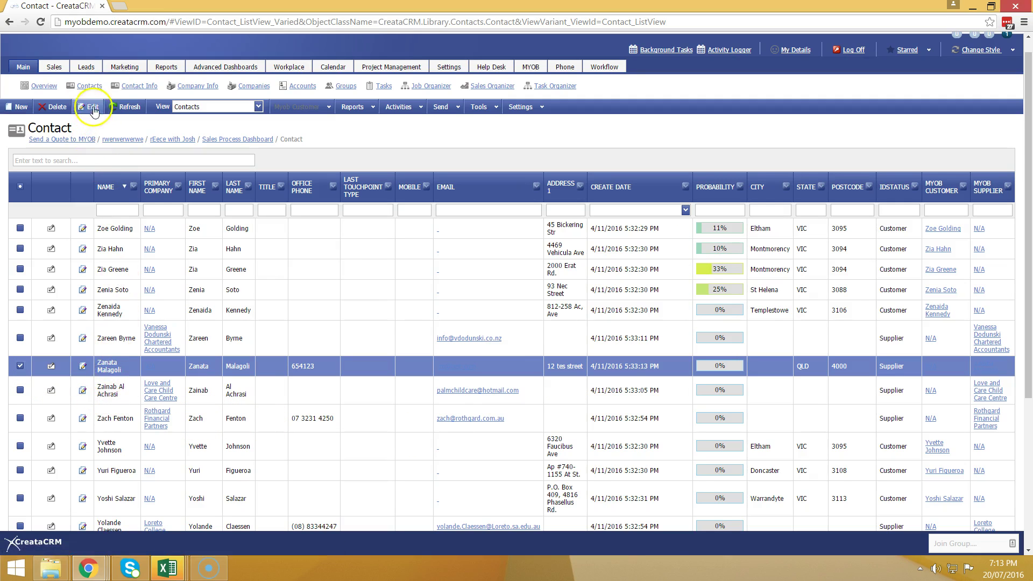
click(92, 108)
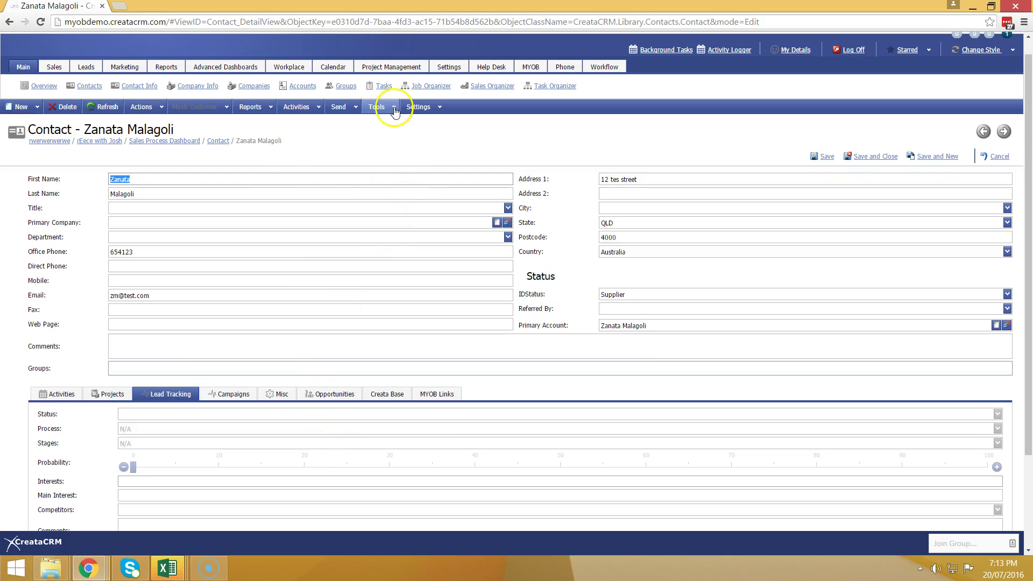
- Start lead tracking for the contact with the Sales Process and set its stage to Sending Out Information
click(390, 120)
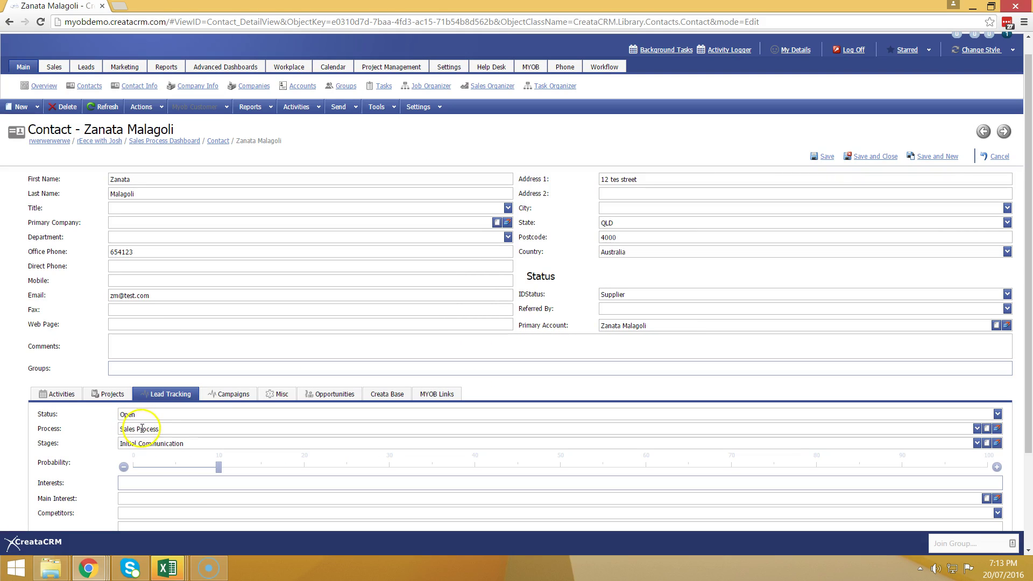
click(141, 431)
click(142, 431)
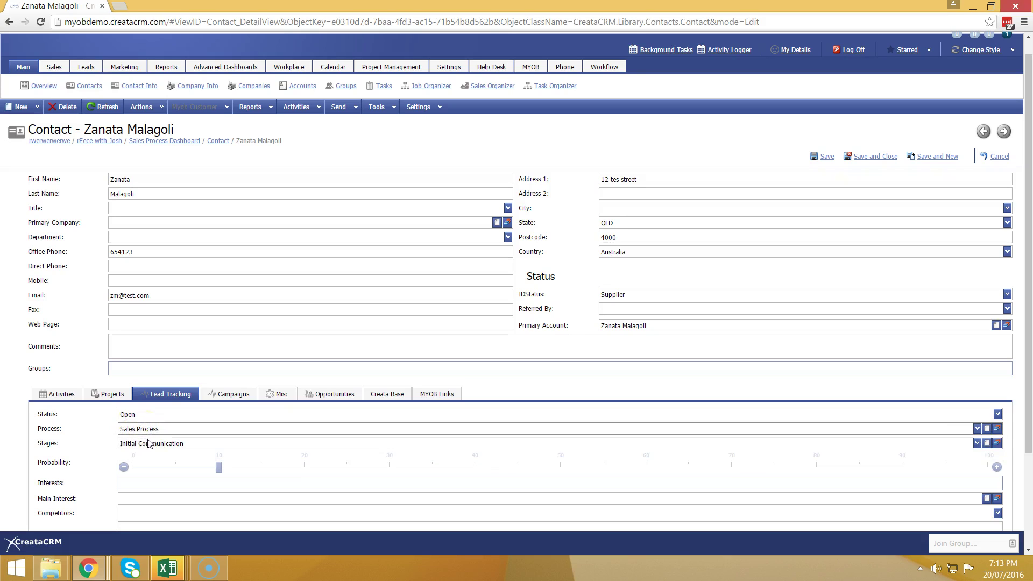
click(149, 443)
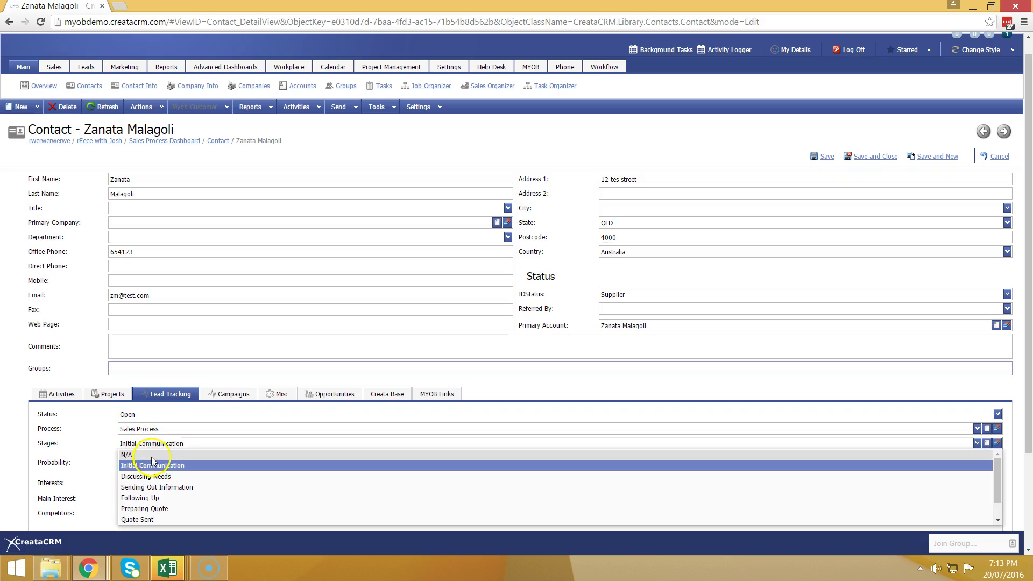
click(161, 488)
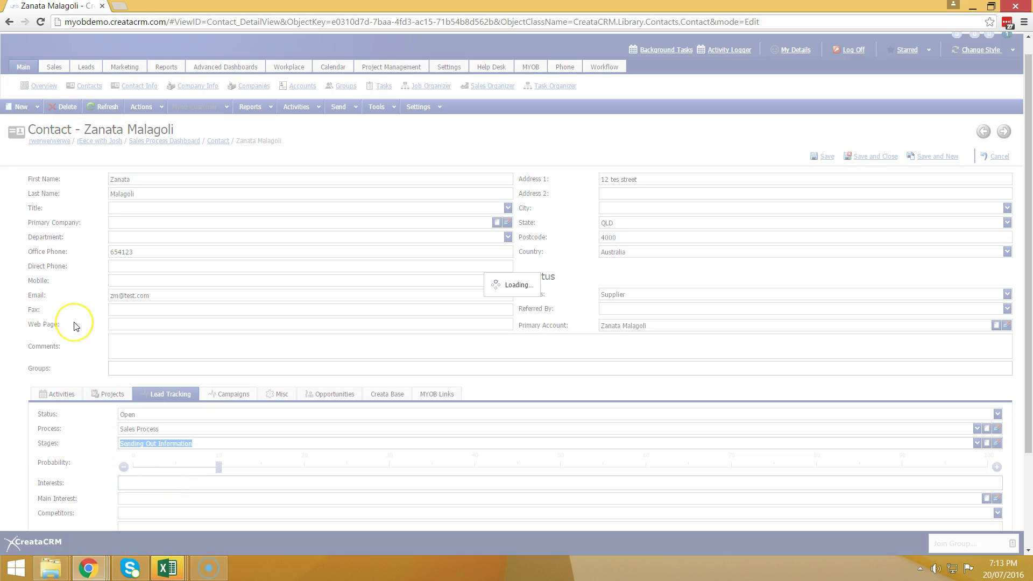
- Add MYOB, Job Management and Sales Management as the lead's interests
scroll(74, 327, down, 1)
scroll(74, 326, down, 1)
click(121, 375)
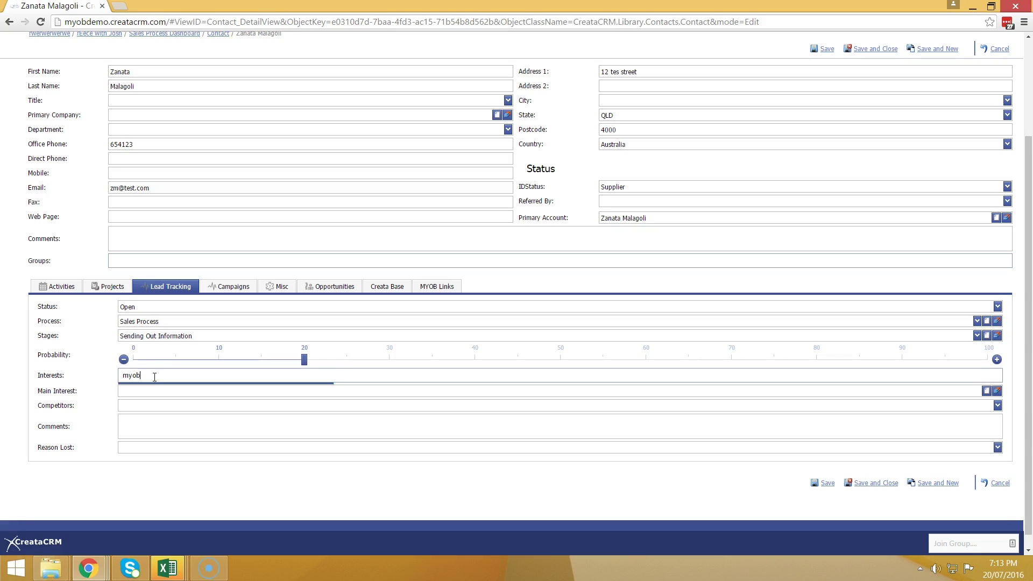
key(Return)
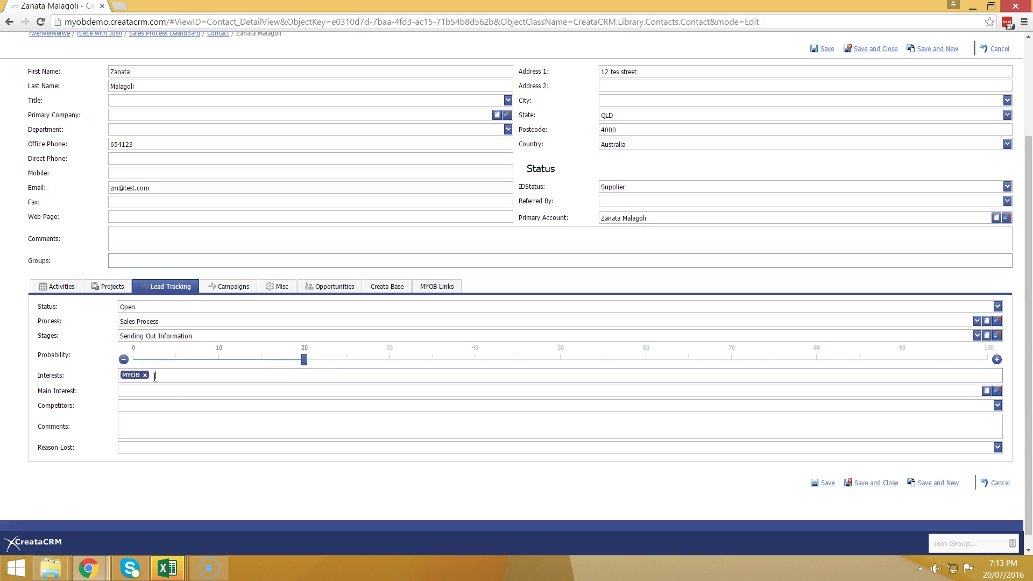
text(jo)
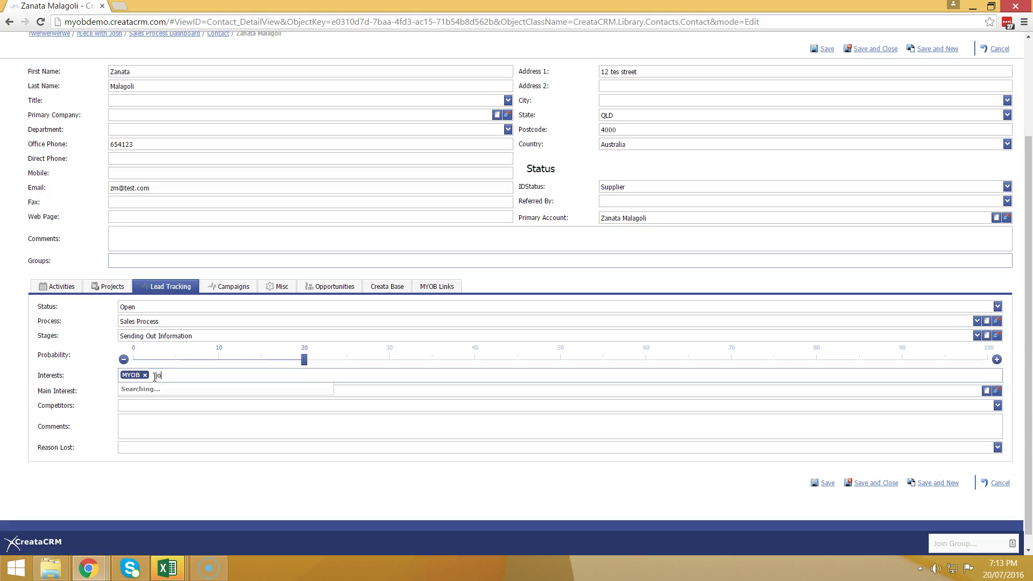
text(b)
key(Return)
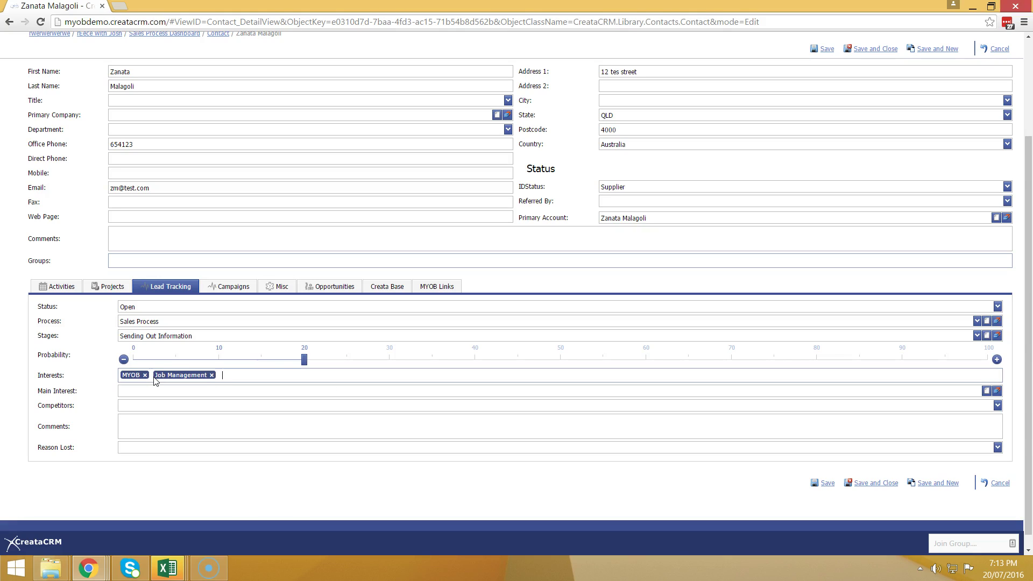
text(sales)
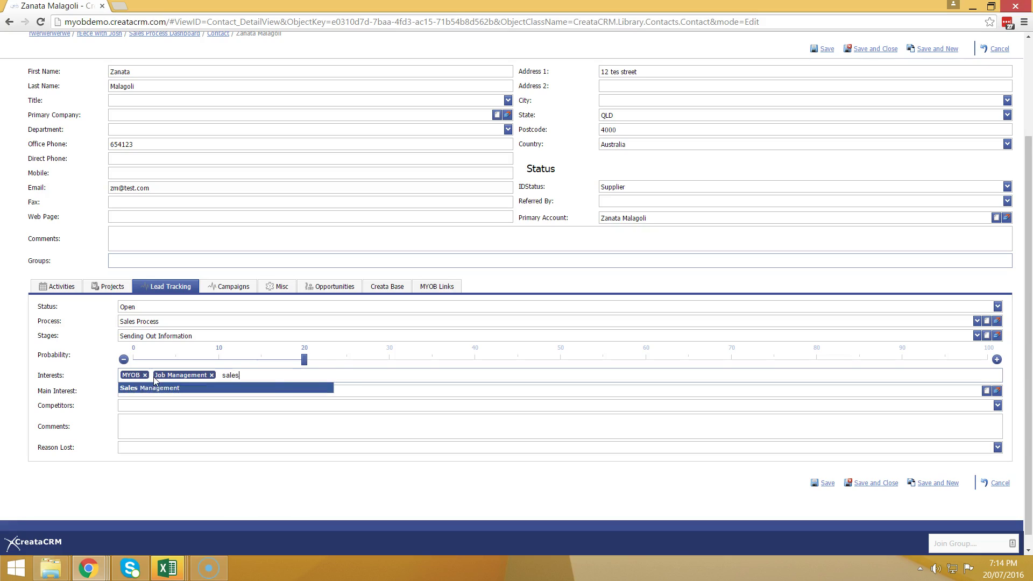
key(Return)
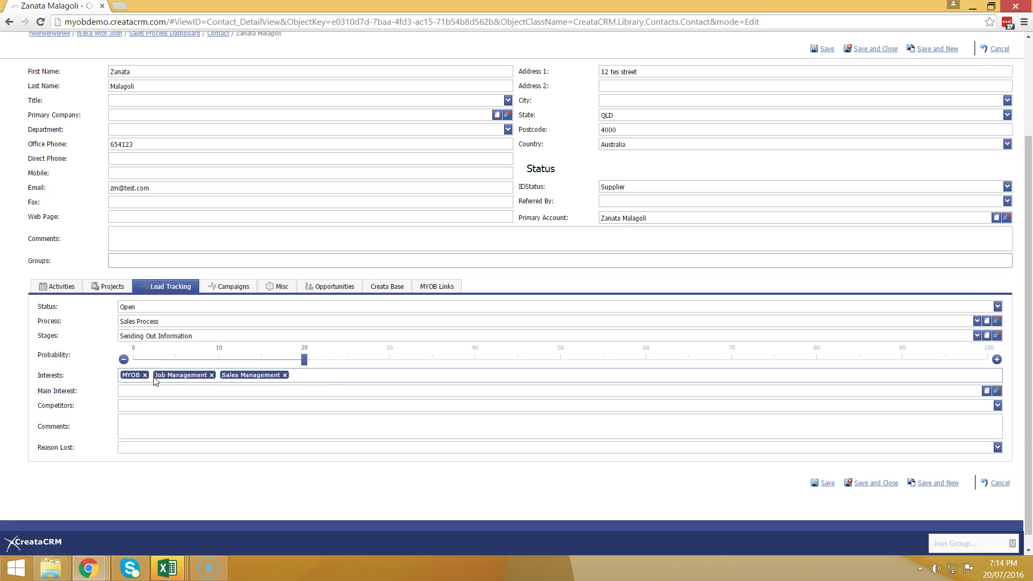
- Set the lead's main interest to MYOB and enter the lead tracking comment "this is a general"
click(164, 391)
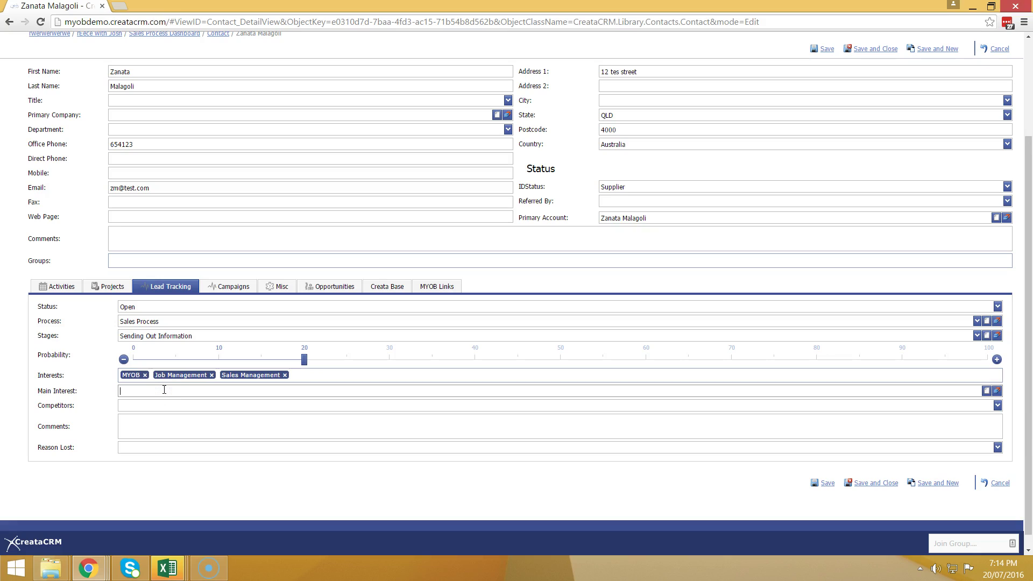
text(Myob)
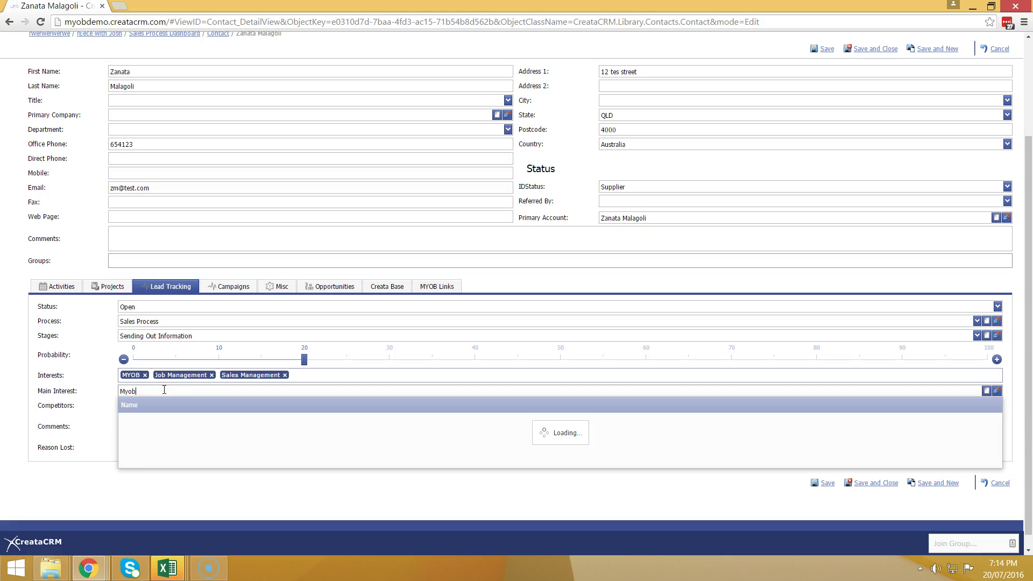
key(Return)
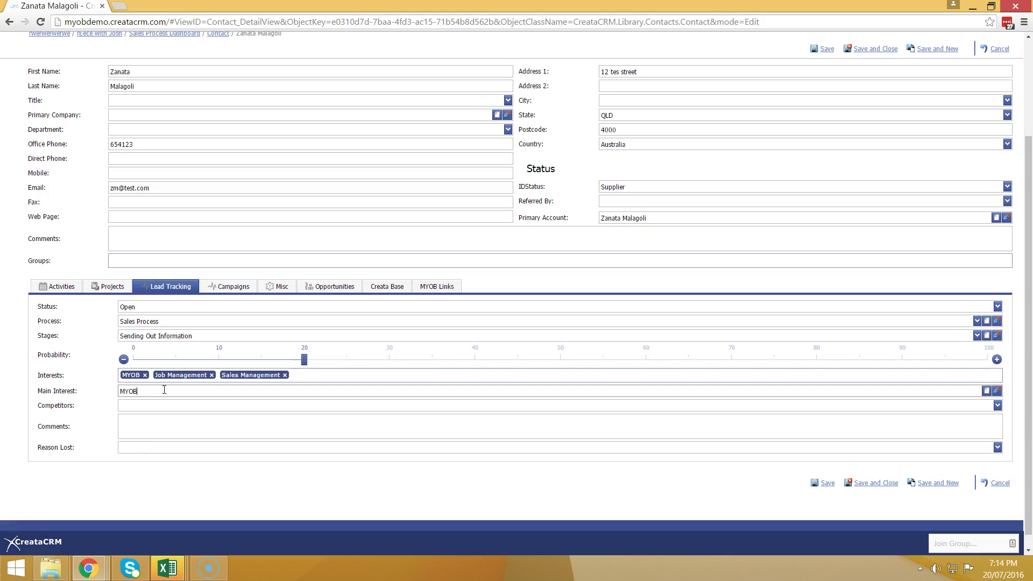
click(288, 407)
click(998, 392)
click(997, 406)
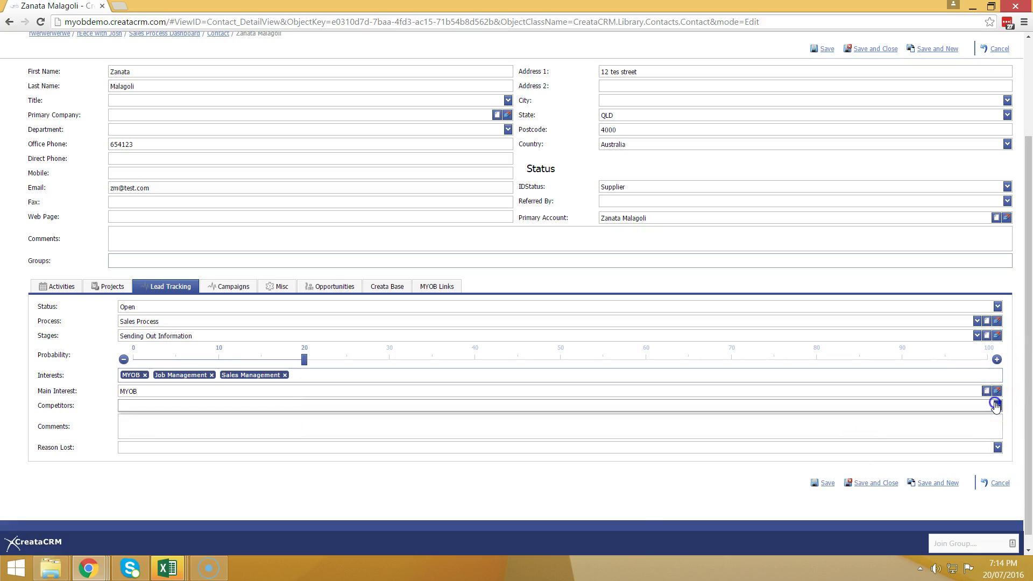
click(982, 398)
click(184, 424)
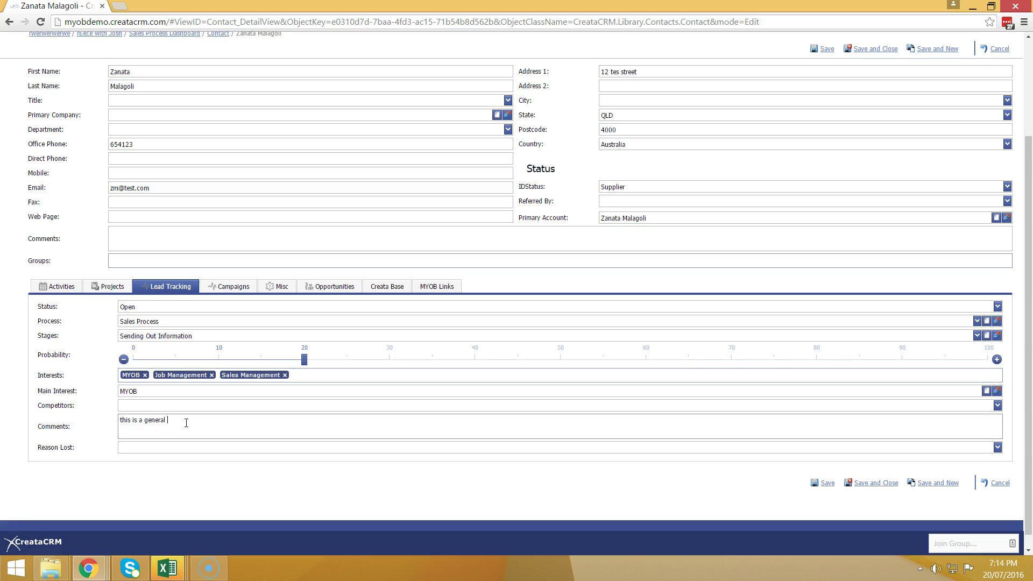
- Change the lead's stage to Preparing Quote with a probability of 70, then save and close the contact
click(177, 335)
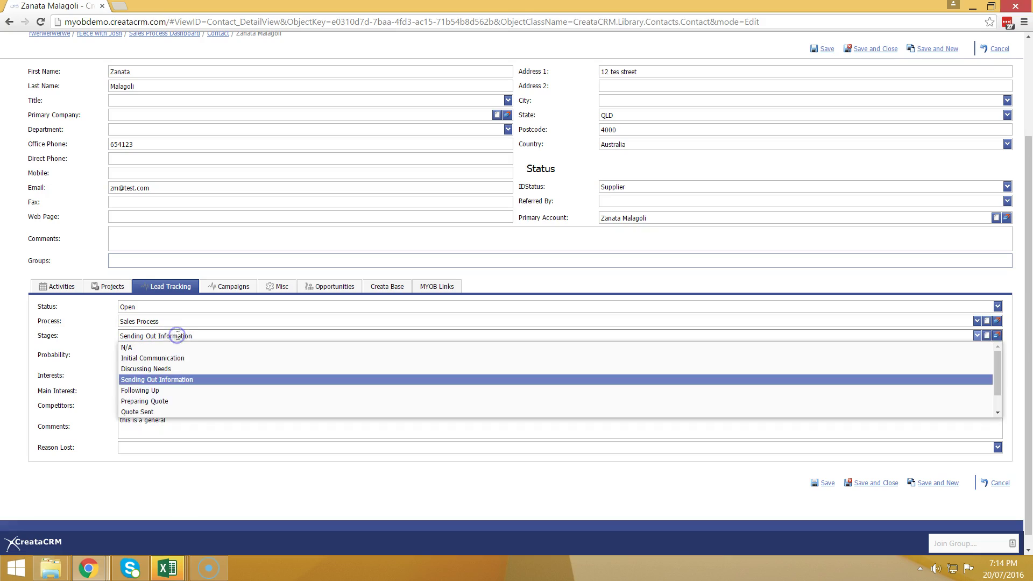
click(165, 403)
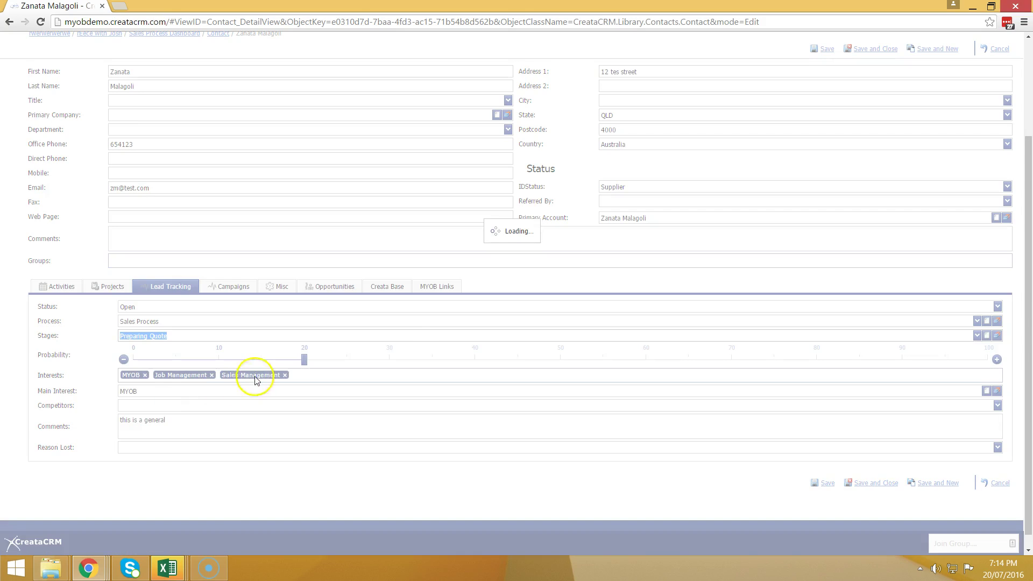
drag(416, 360, 732, 361)
click(883, 484)
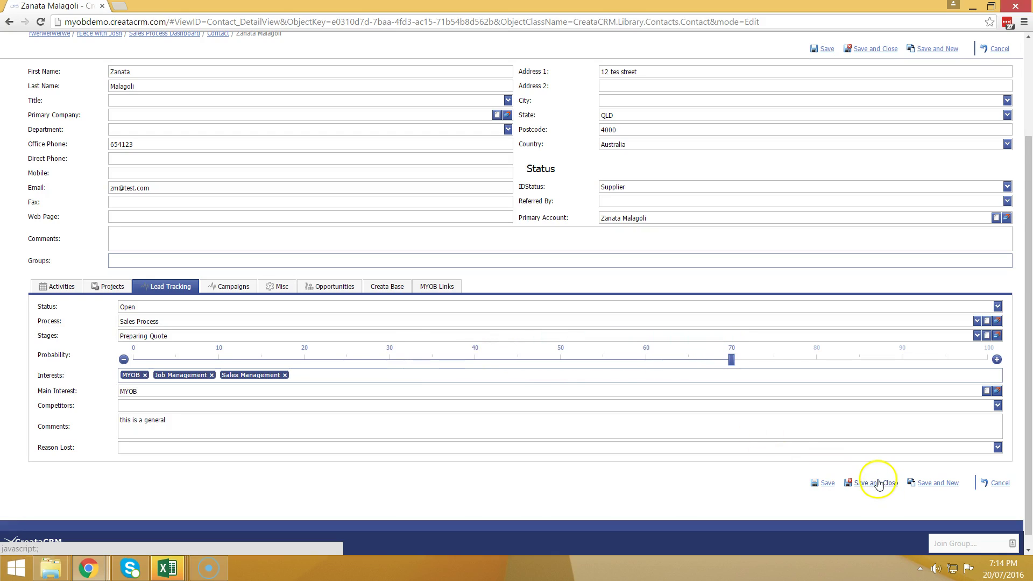
click(883, 484)
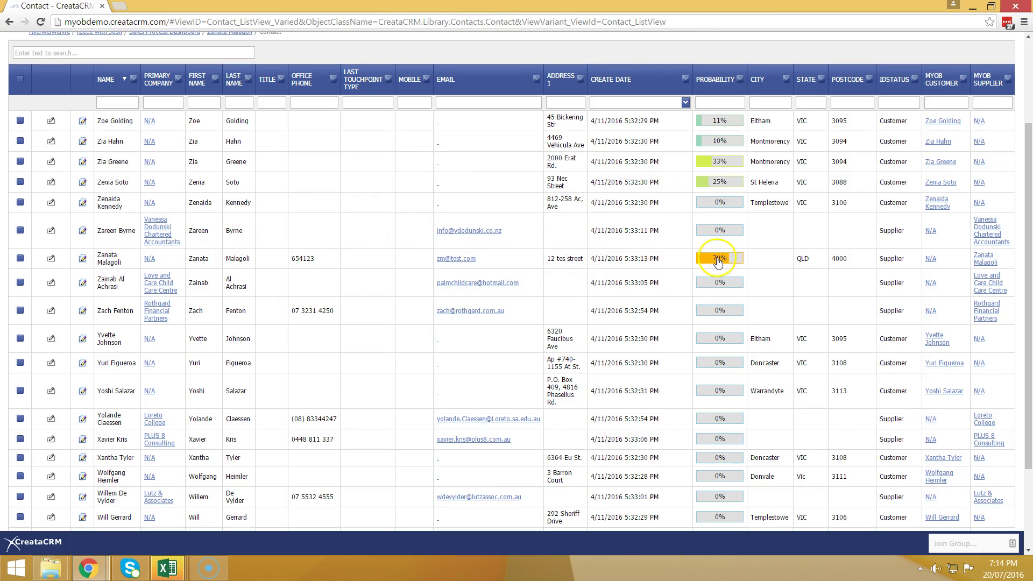
- Return to the MYOB Sales Process Dashboard and view the leads in the Lead Tracker
scroll(718, 263, up, 1)
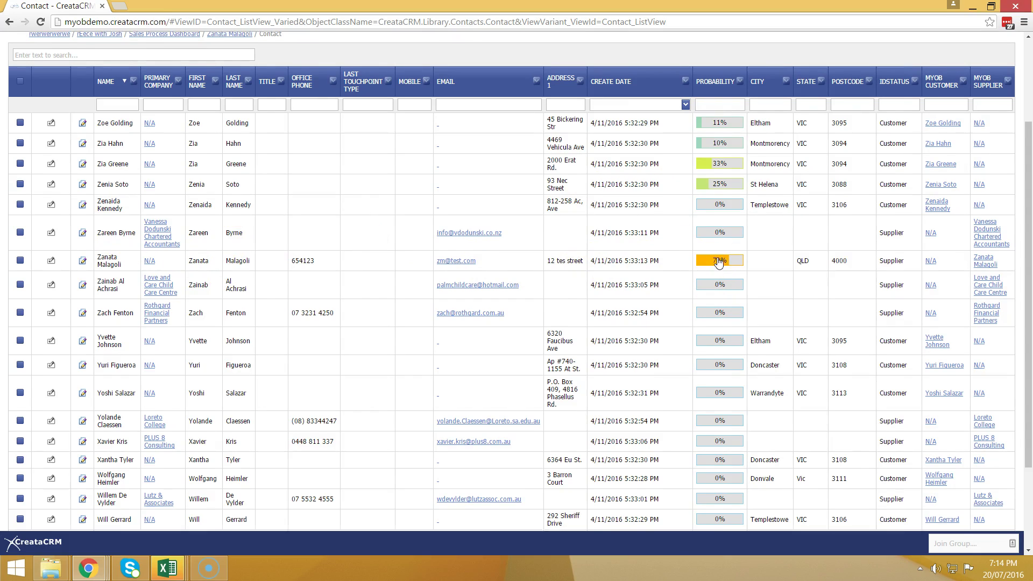
scroll(718, 261, down, 1)
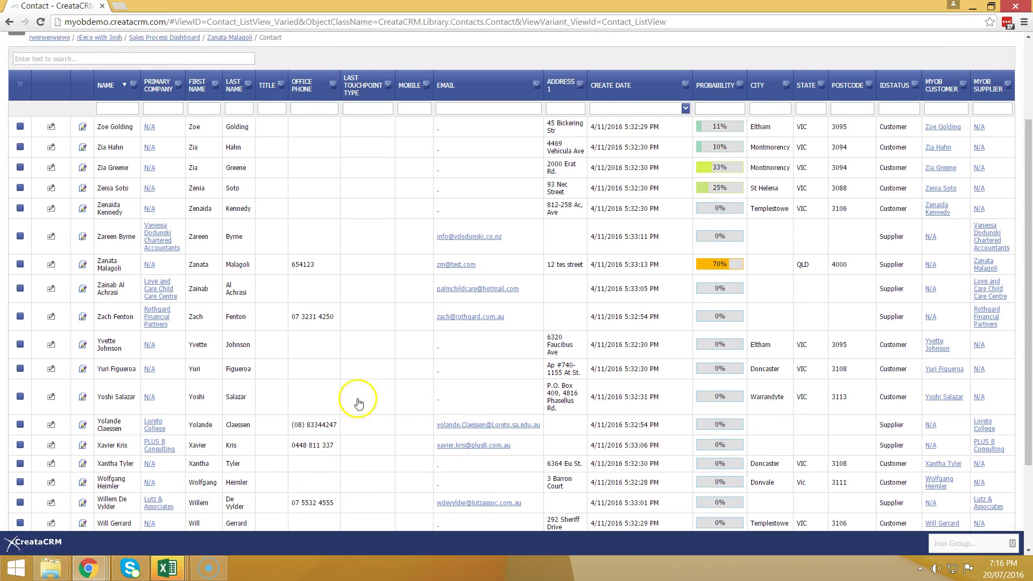
scroll(357, 403, up, 3)
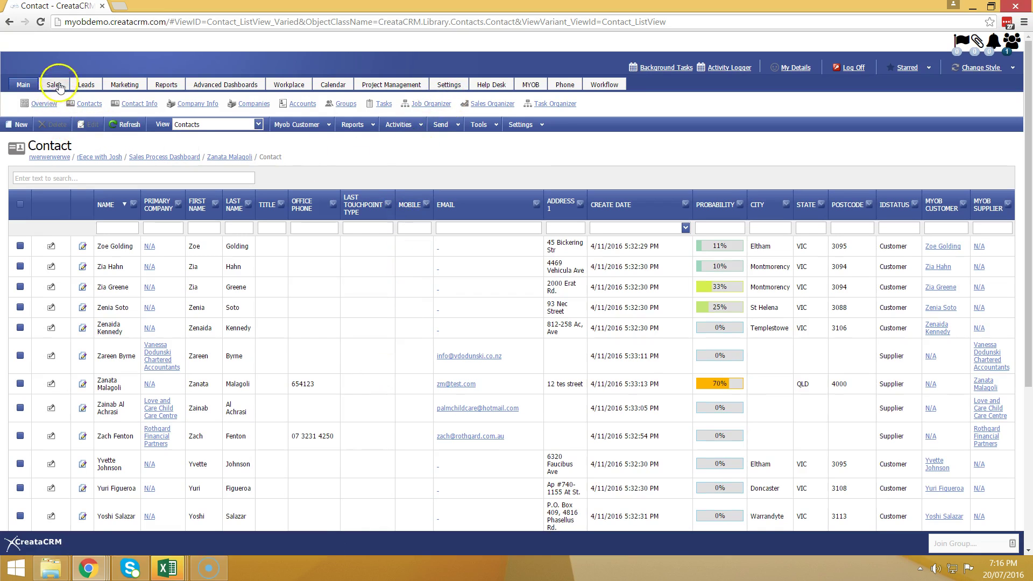
click(54, 85)
click(513, 104)
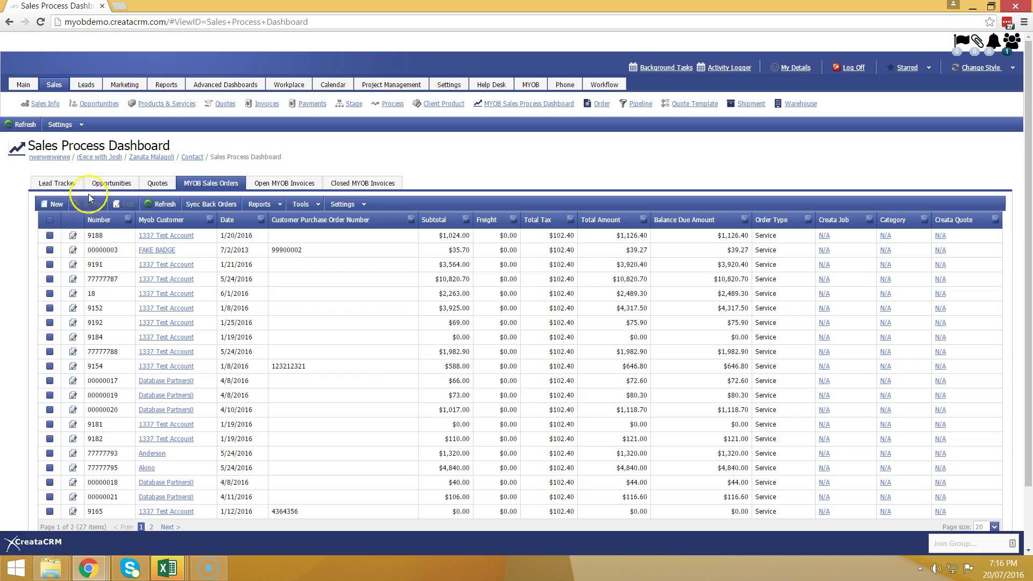
click(77, 185)
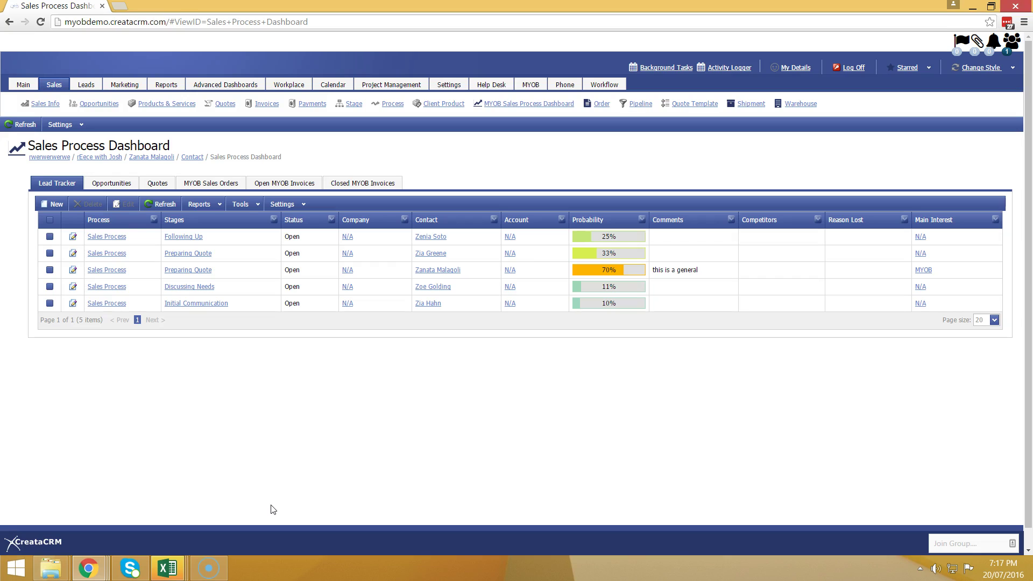
- Open the contact at Love and Care Child Care Centre and start a quick opportunity named "this a person that needs aquote" with process Sales
click(21, 84)
click(87, 104)
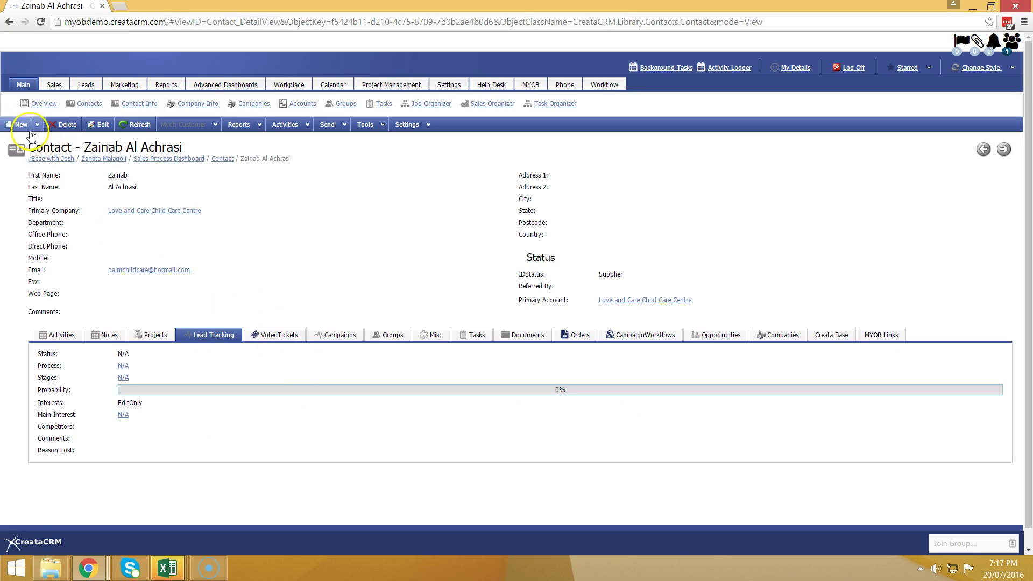
click(37, 125)
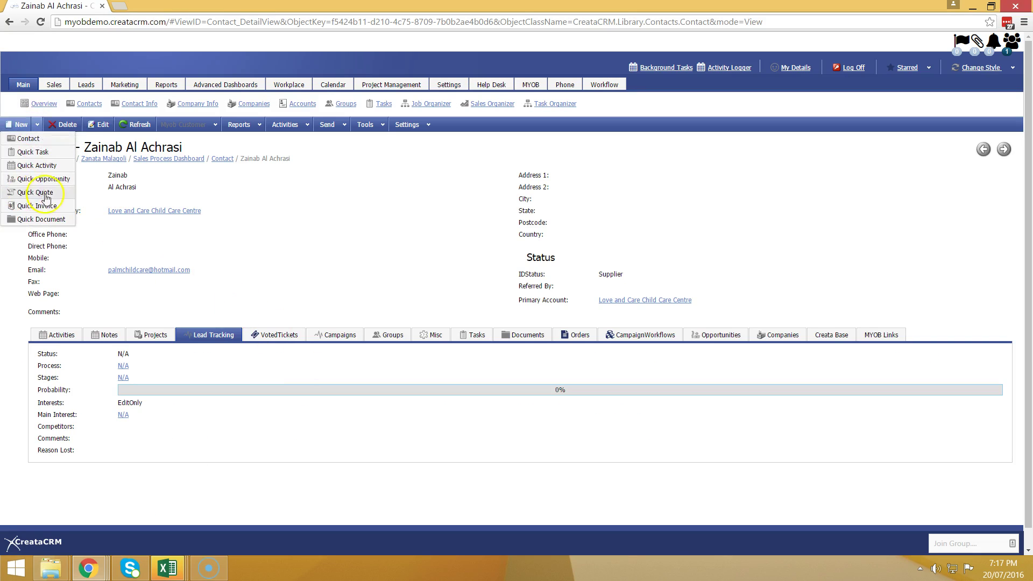
click(58, 178)
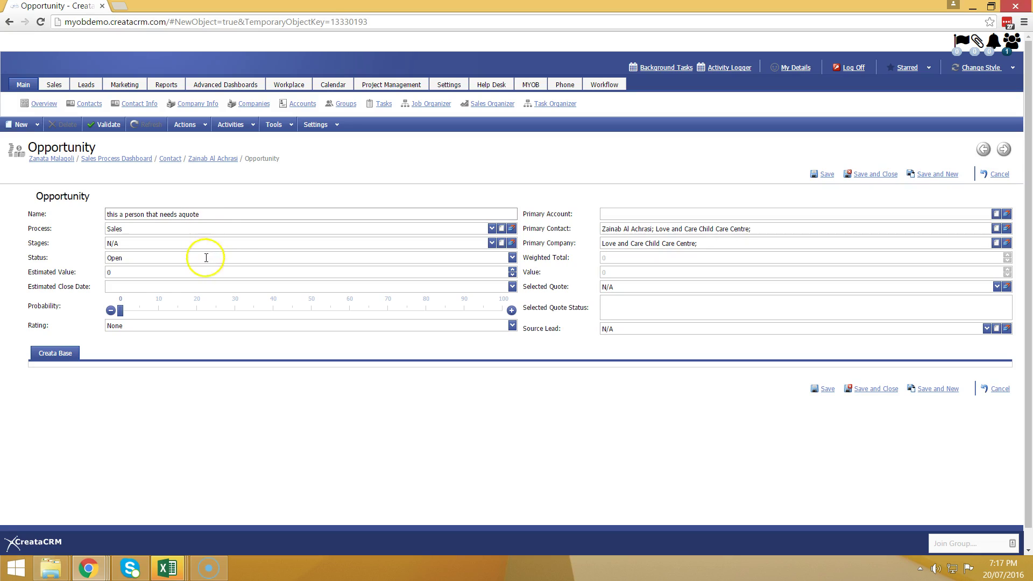
- Set the opportunity's stage to Gaining commitment, then save and close it
click(212, 242)
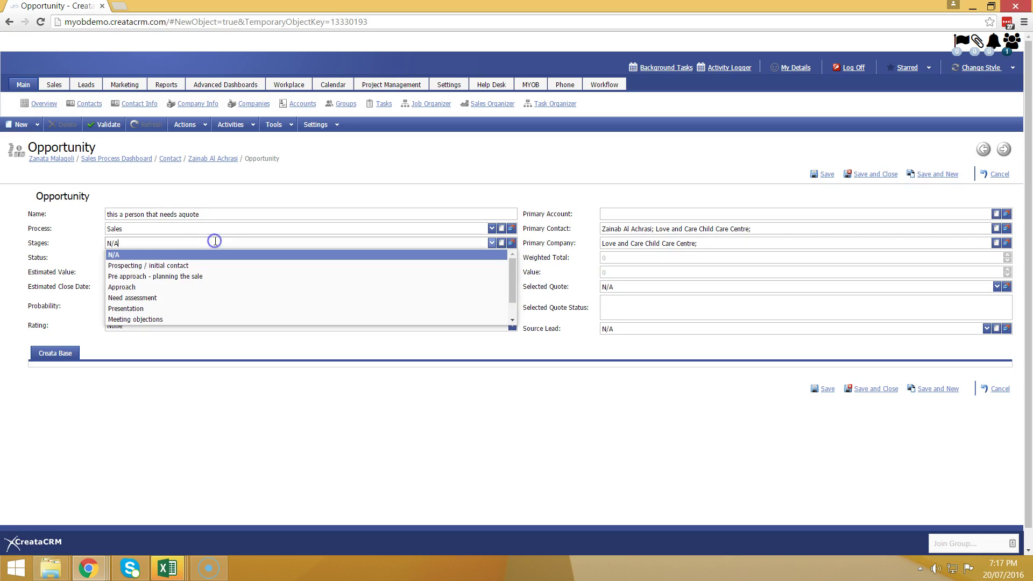
scroll(224, 296, down, 3)
click(226, 283)
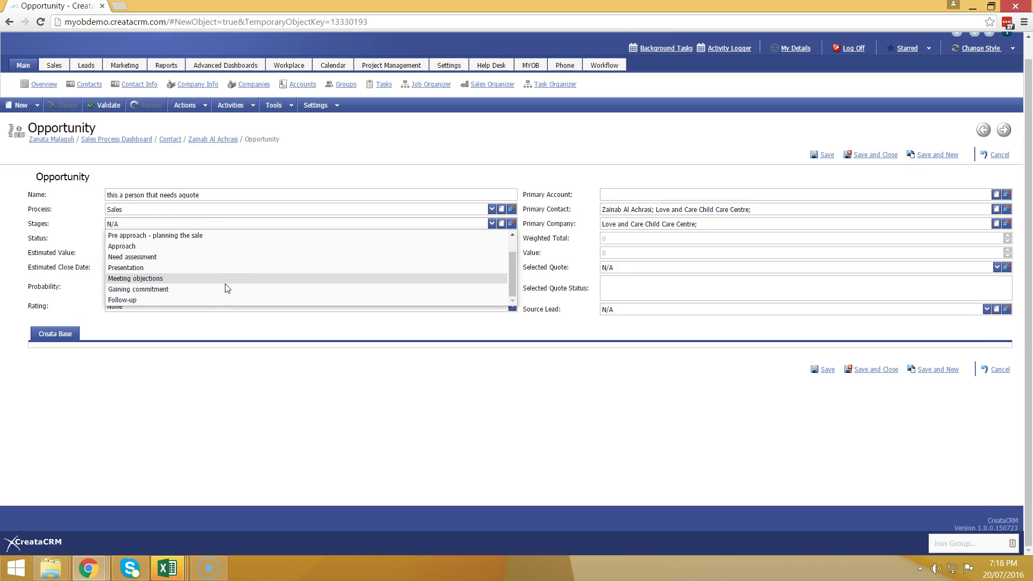
click(226, 288)
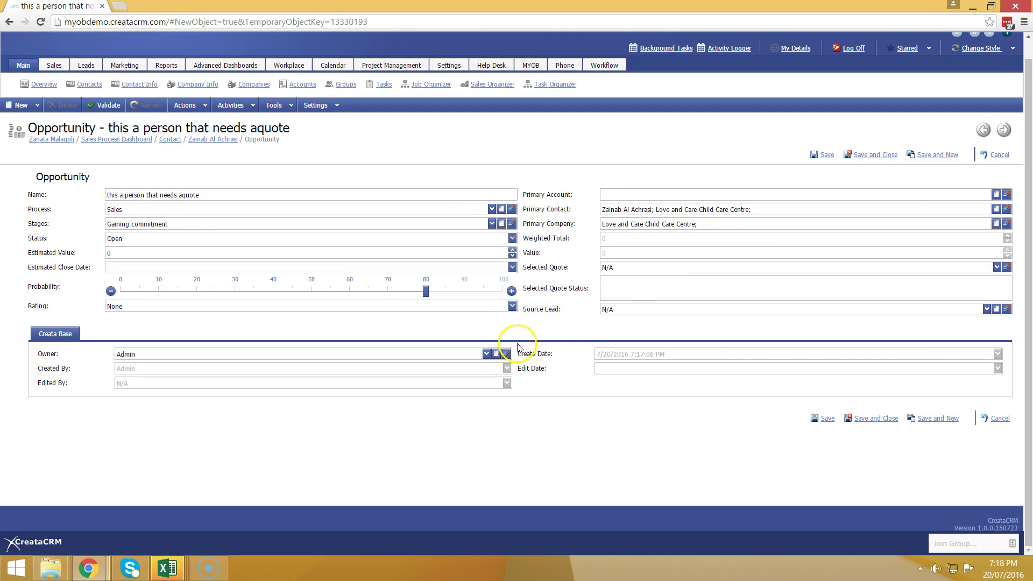
click(861, 156)
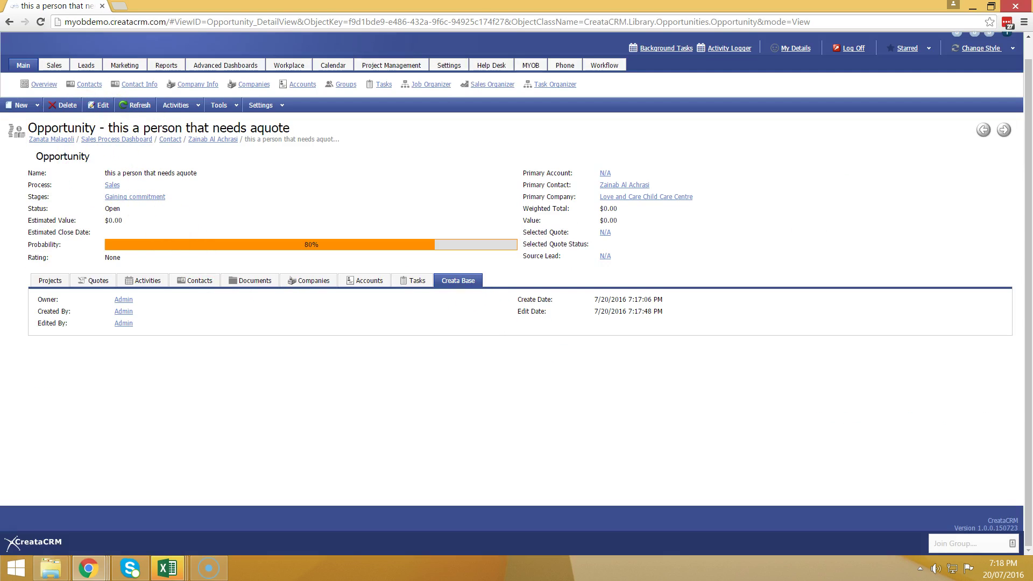
- Create a quote named "quote for client" from the opportunity and add item D70 as its first line
click(37, 105)
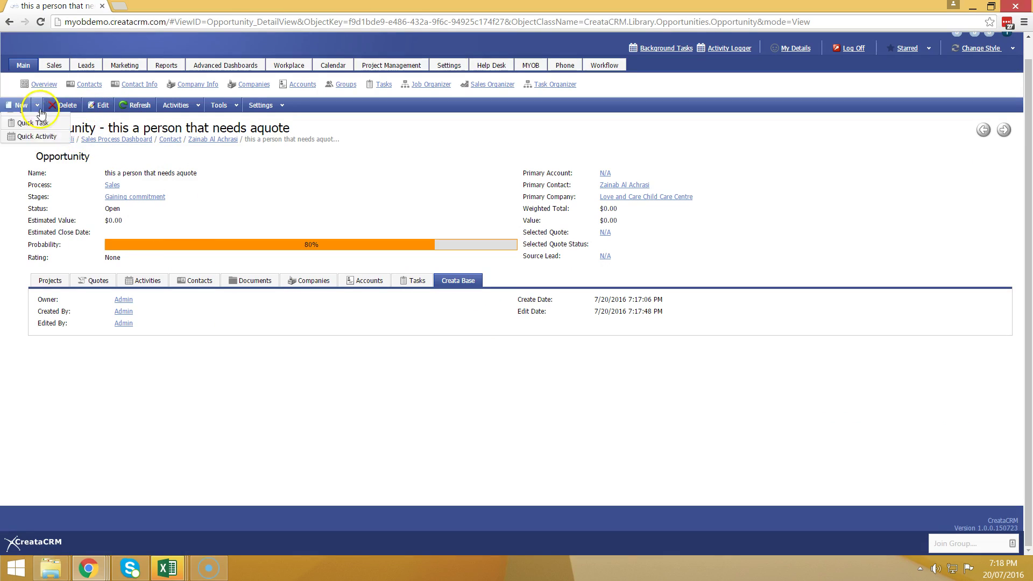
click(40, 146)
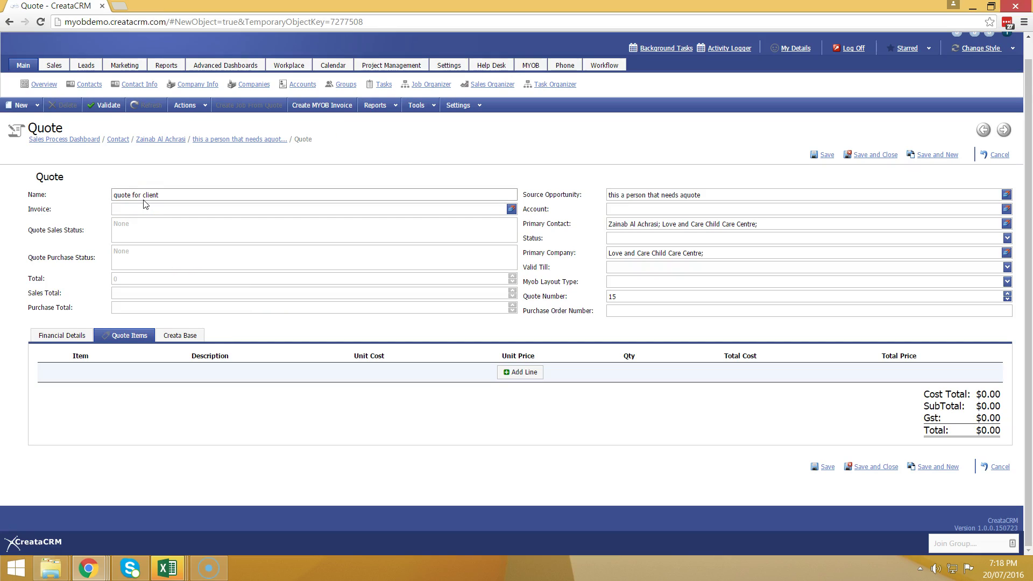
click(520, 371)
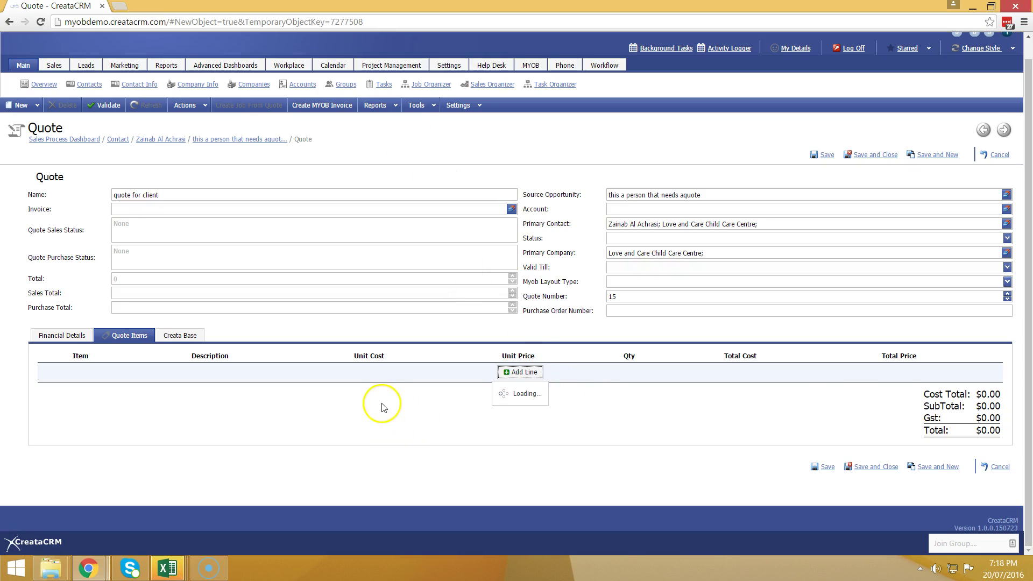
click(97, 392)
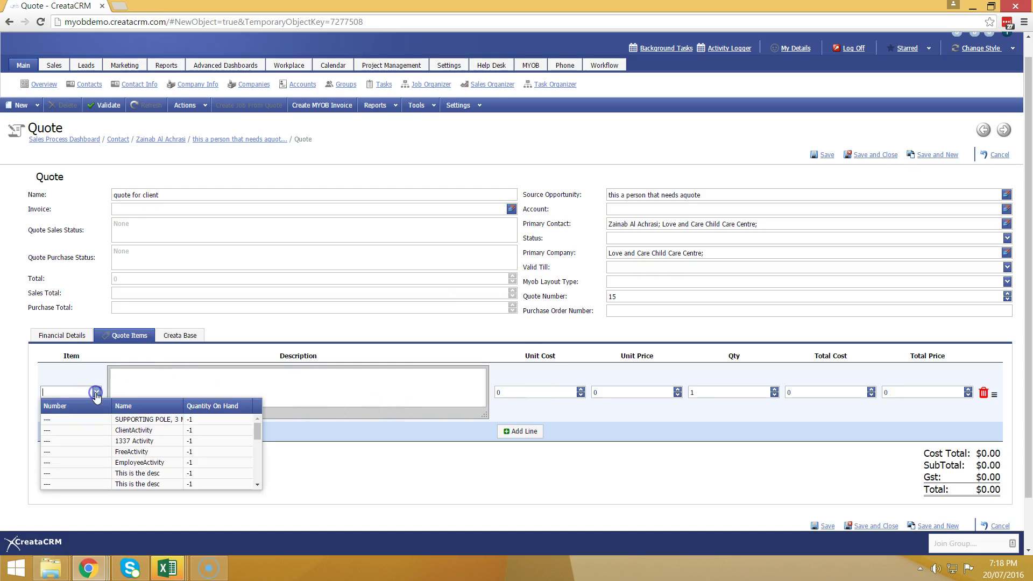
scroll(109, 409, down, 5)
scroll(148, 397, up, 2)
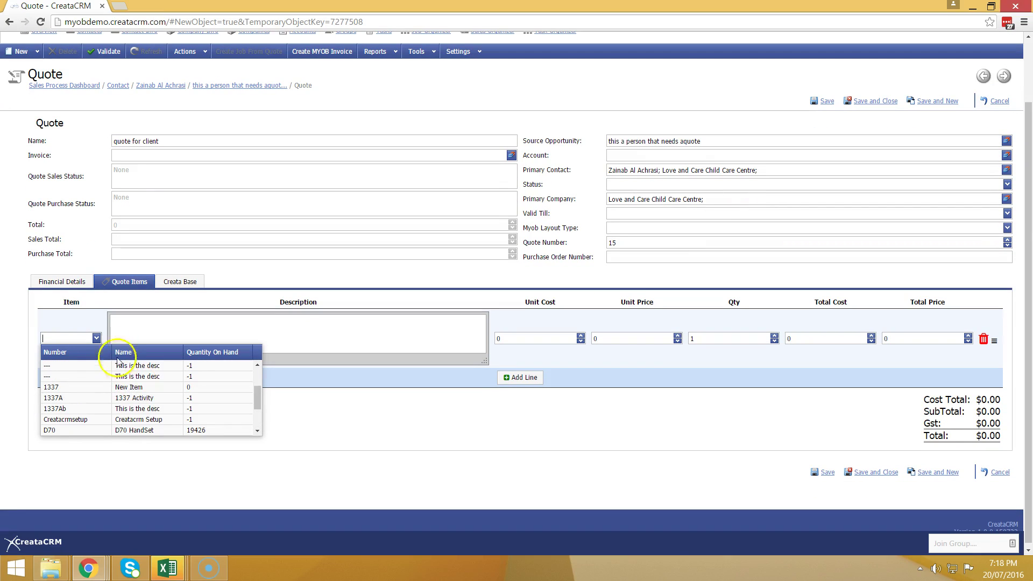
scroll(82, 365, down, 2)
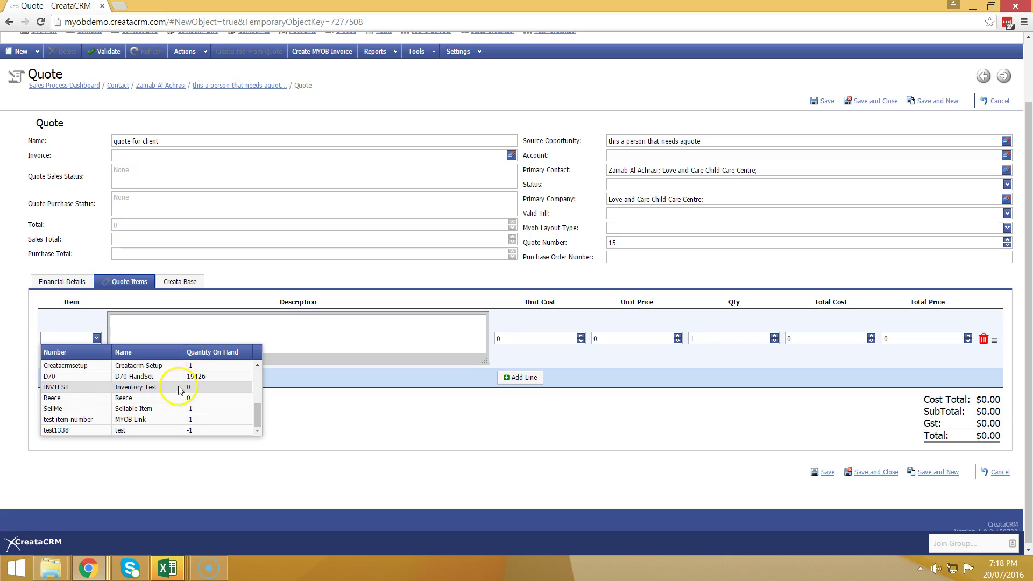
click(206, 381)
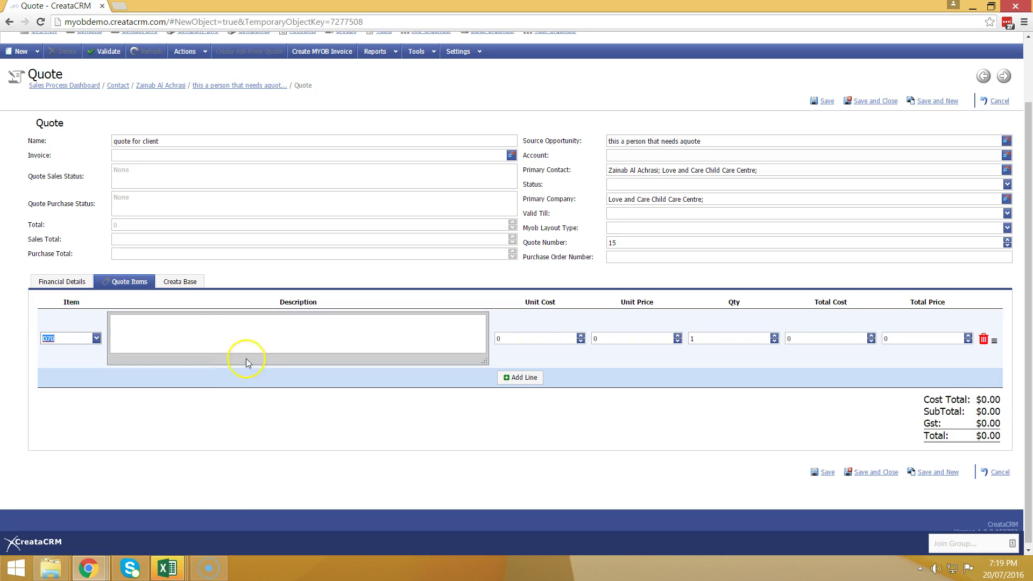
click(258, 338)
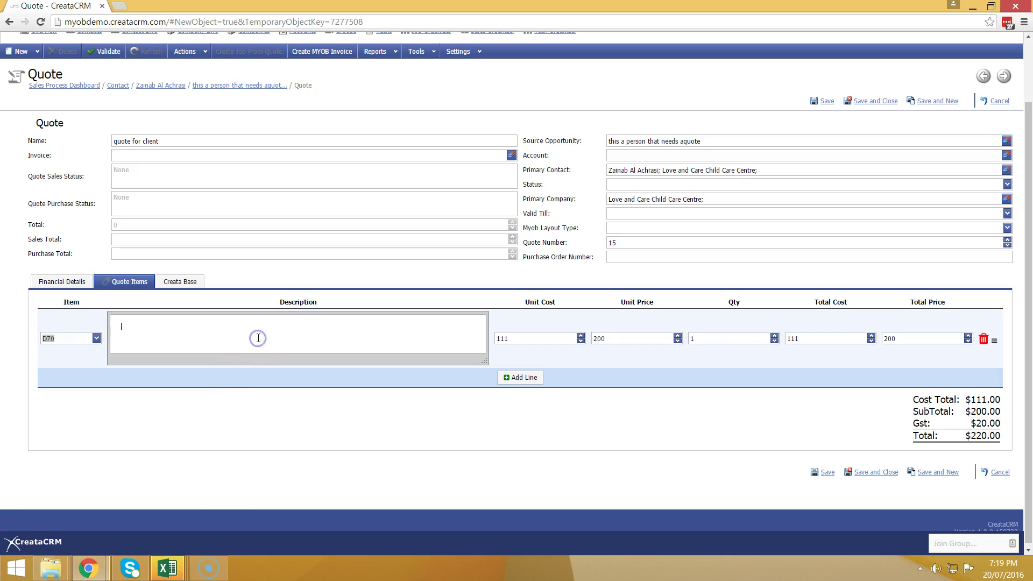
- Add a second quote line with item Reece and the description "gfdgfdgfdgfdgfg"
click(519, 379)
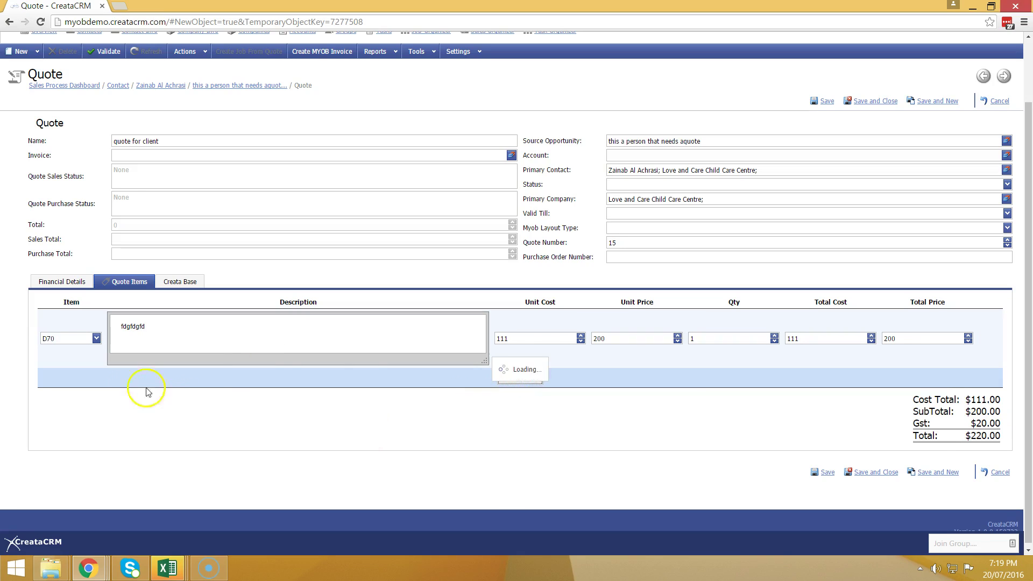
click(92, 397)
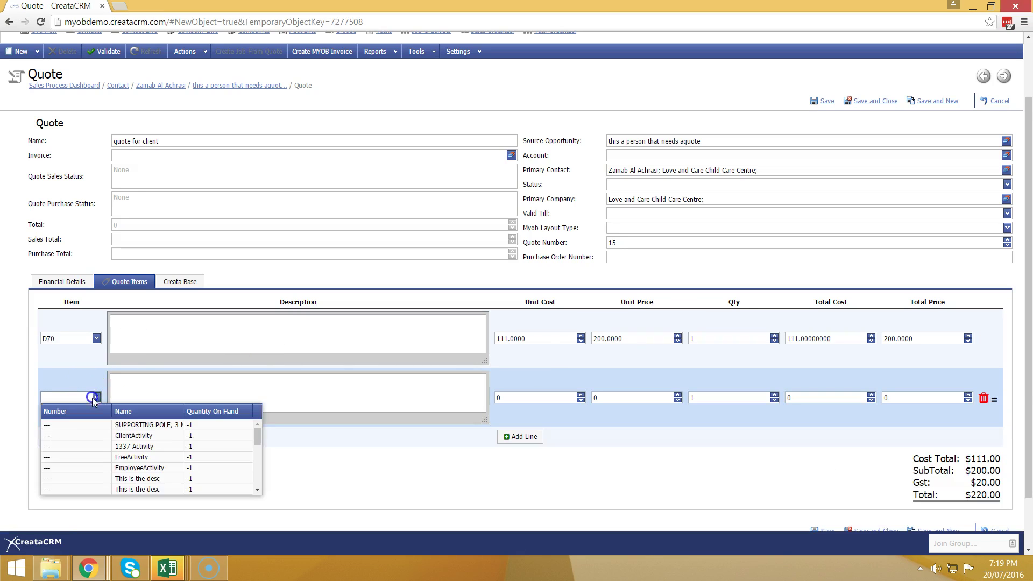
scroll(84, 453, down, 3)
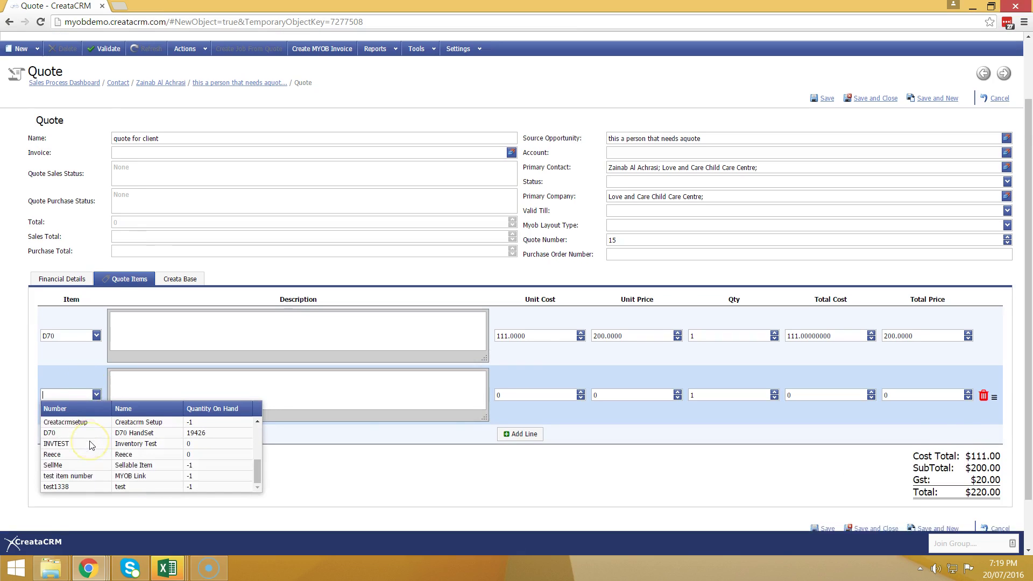
scroll(90, 445, down, 1)
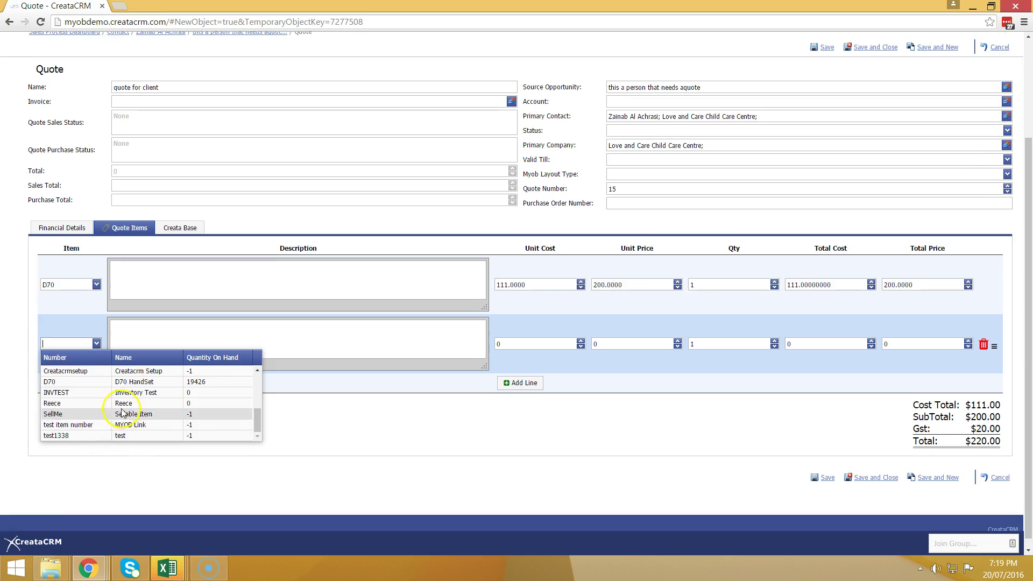
click(169, 405)
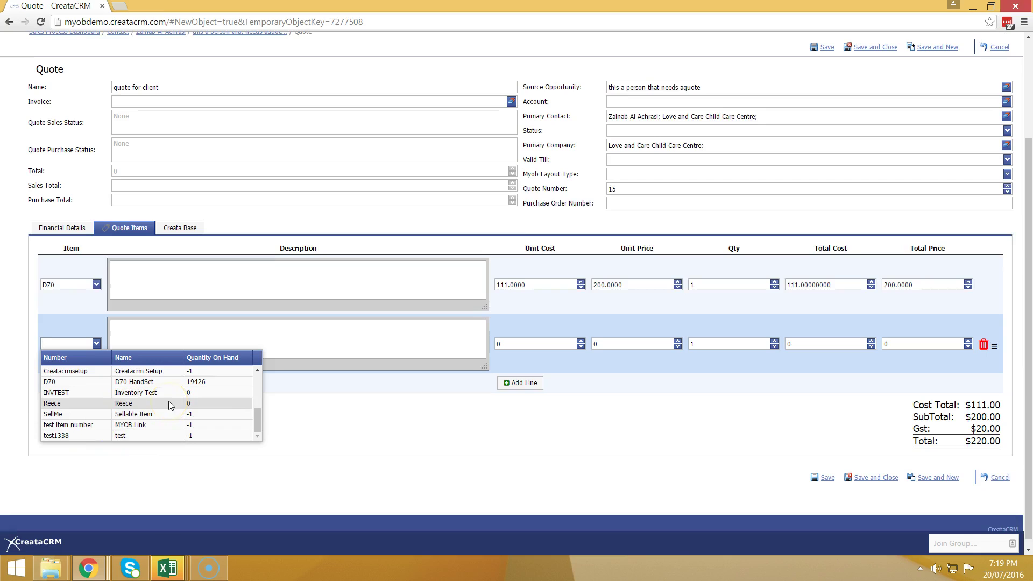
click(169, 405)
click(216, 343)
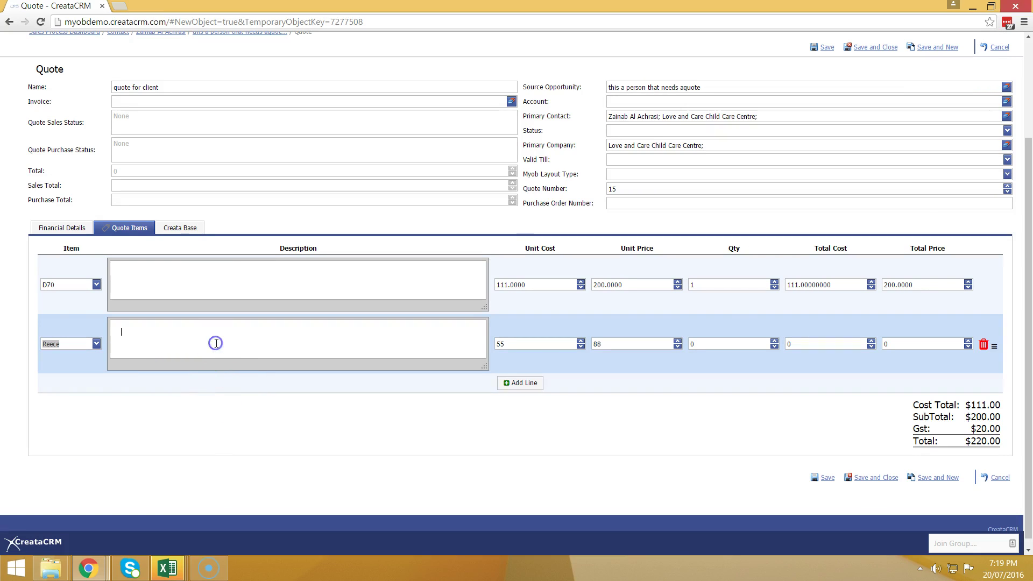
text(gfdgfdgfdgfdgfg)
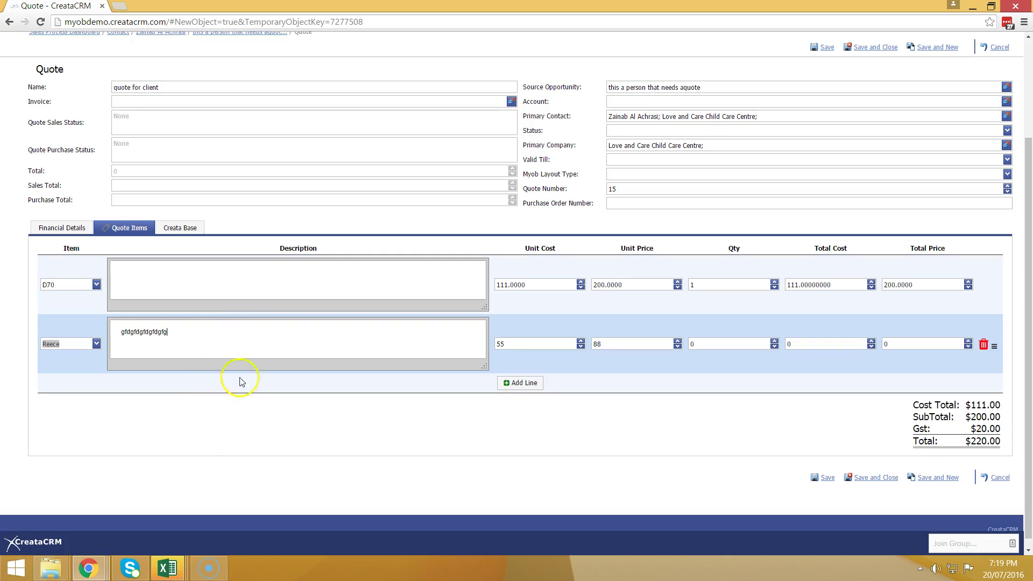
- Add a third quote line with item INVTEST and the description "fdgdfgdfgdf"
click(515, 384)
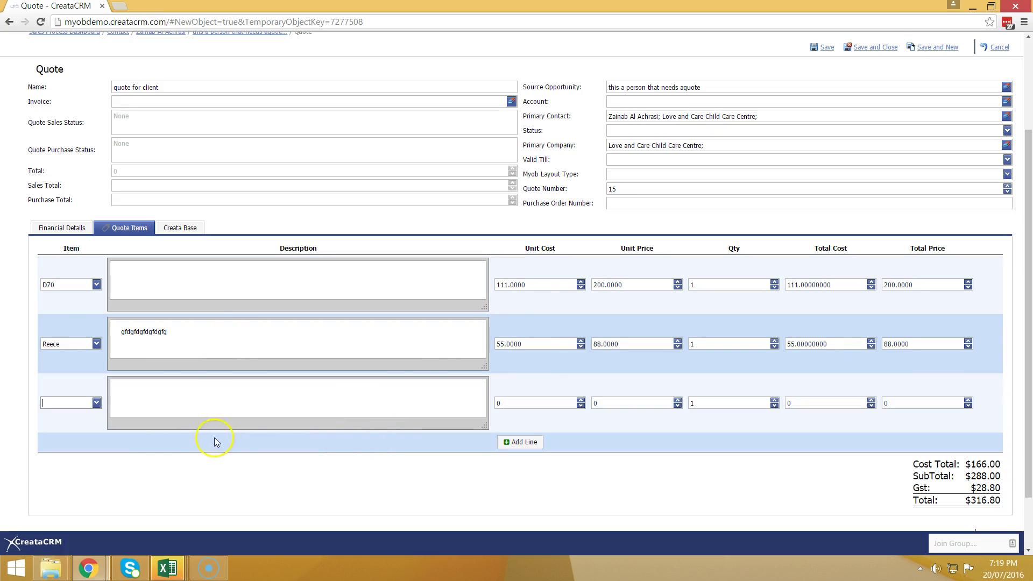
drag(699, 347, 682, 344)
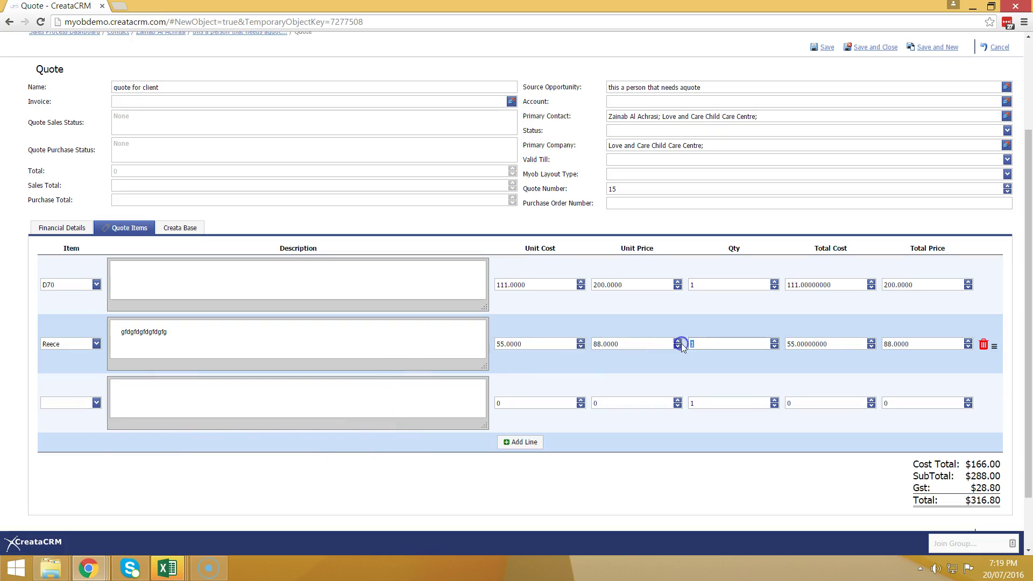
click(97, 410)
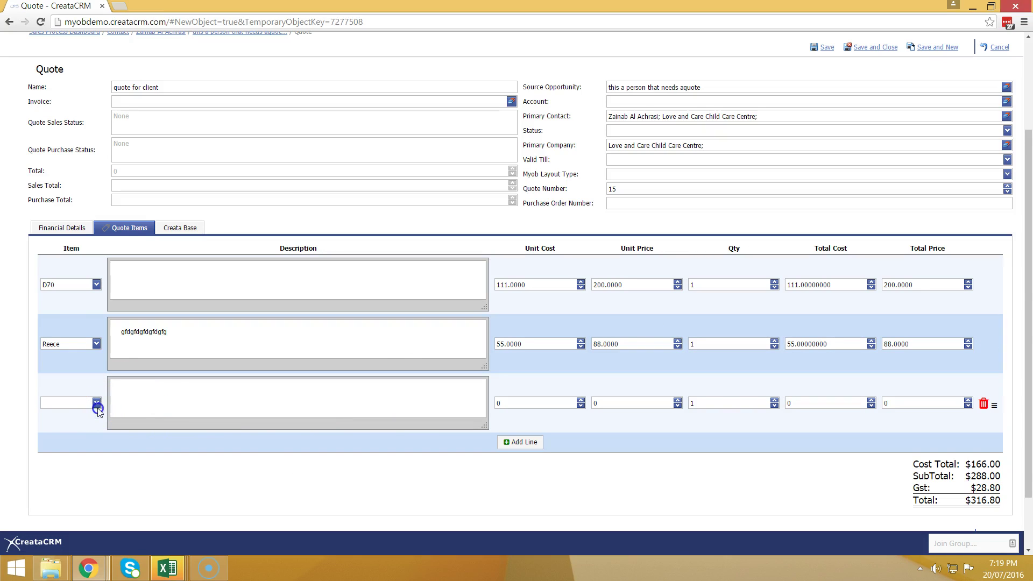
click(97, 405)
scroll(100, 445, down, 2)
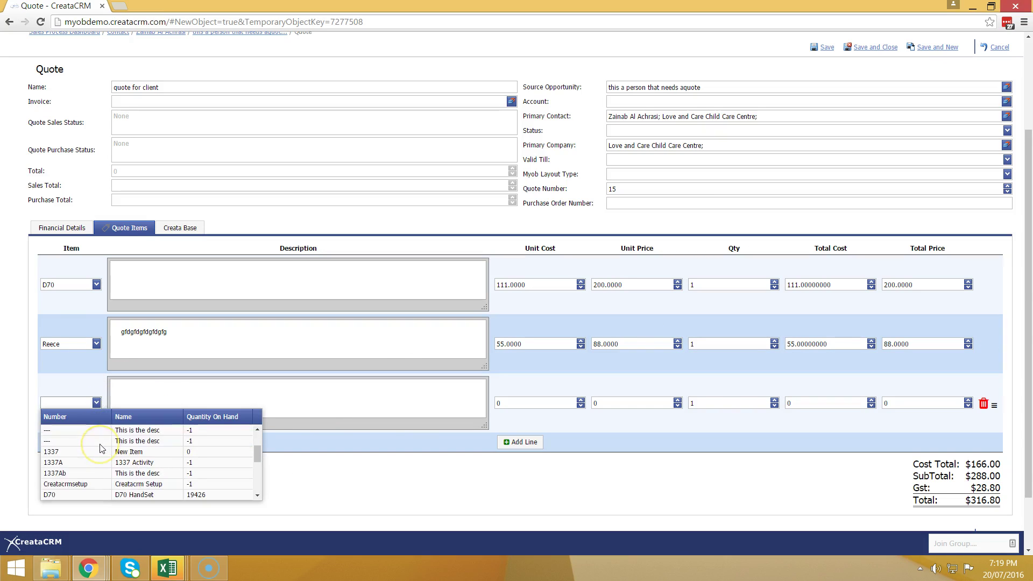
scroll(102, 449, down, 1)
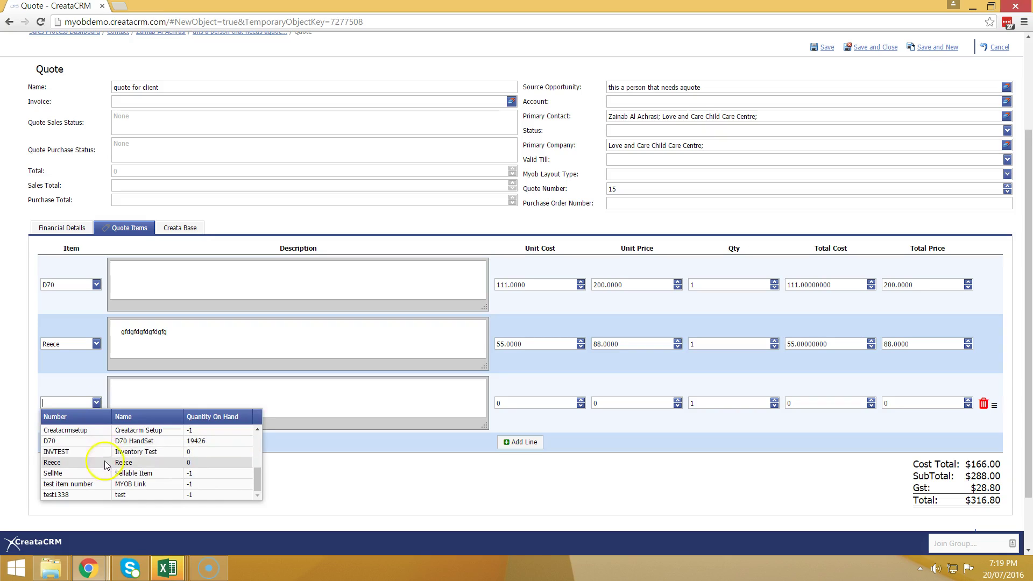
click(118, 453)
click(160, 456)
click(221, 399)
text(fdgdfgdf)
- Enter the description "gfdgdgfdgd" for the D70 line, then save and close the quote
click(173, 275)
text(gfdgdgfdgd)
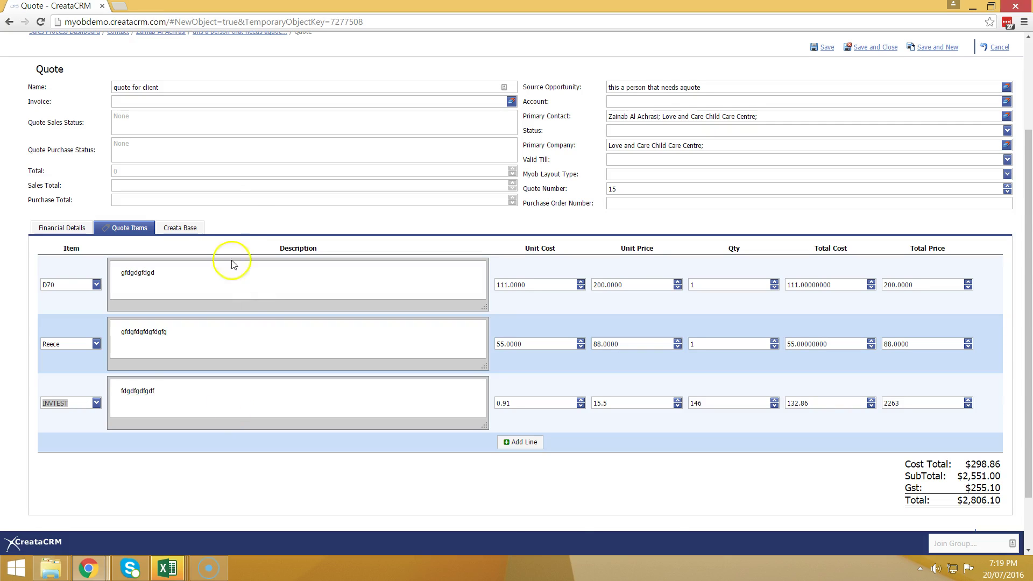
scroll(231, 260, up, 3)
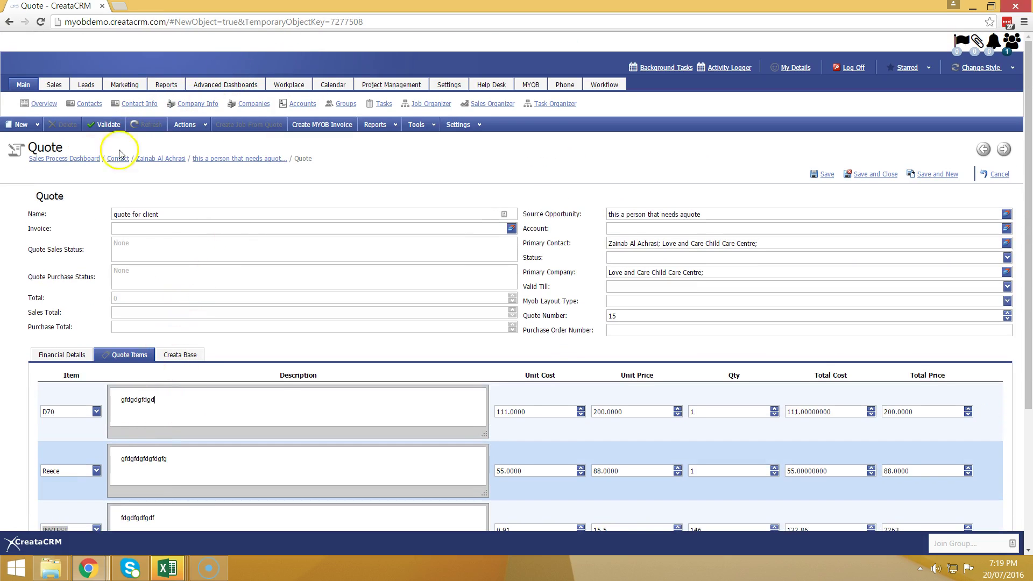
click(872, 174)
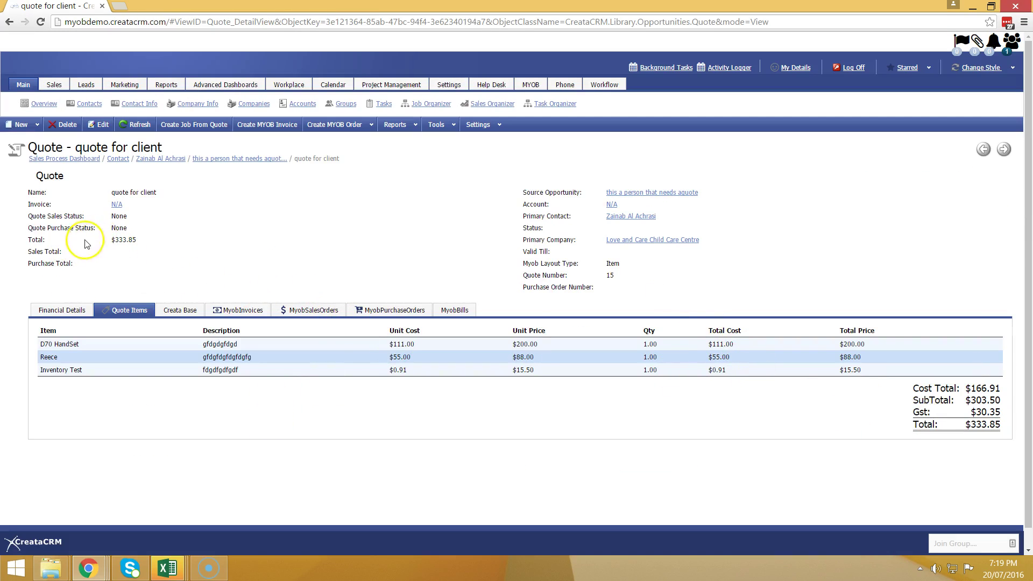
- Examine the saved quote's Quote Sales Status and Quote Purchase Status fields
drag(30, 218, 96, 228)
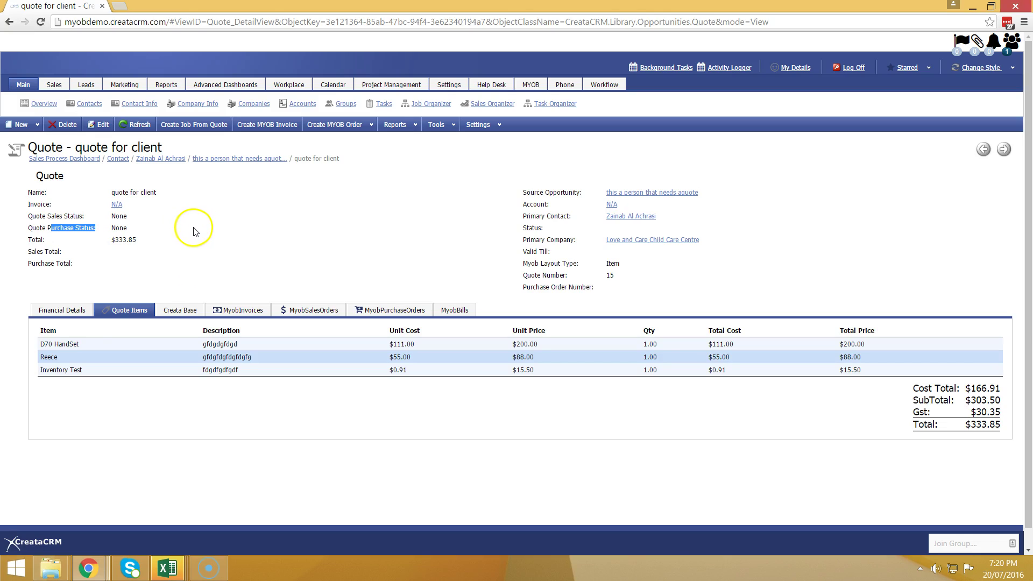
click(159, 473)
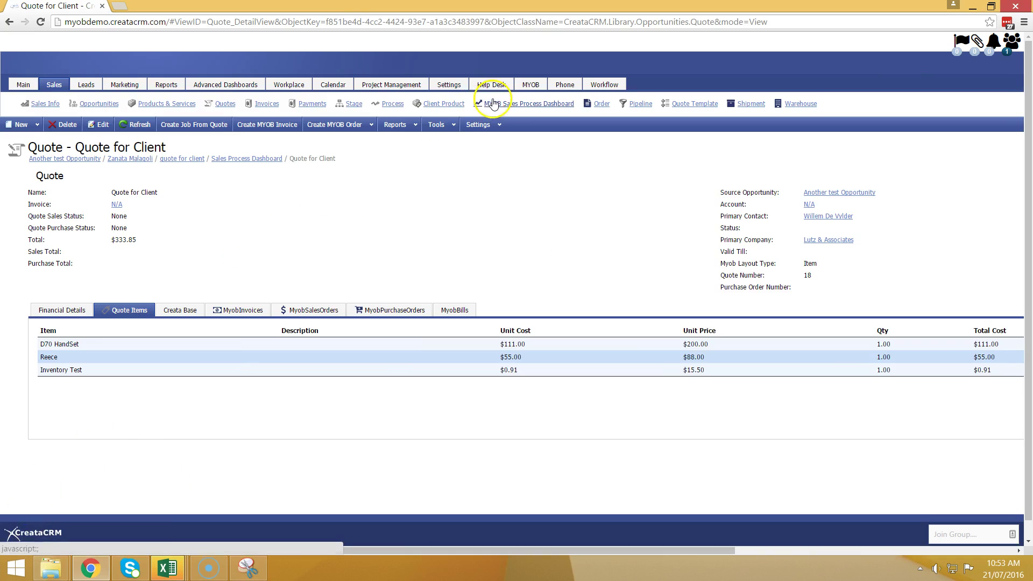
- Return to the MYOB Sales Process Dashboard and review its Quotes, Lead Tracker and Opportunities lists
click(493, 104)
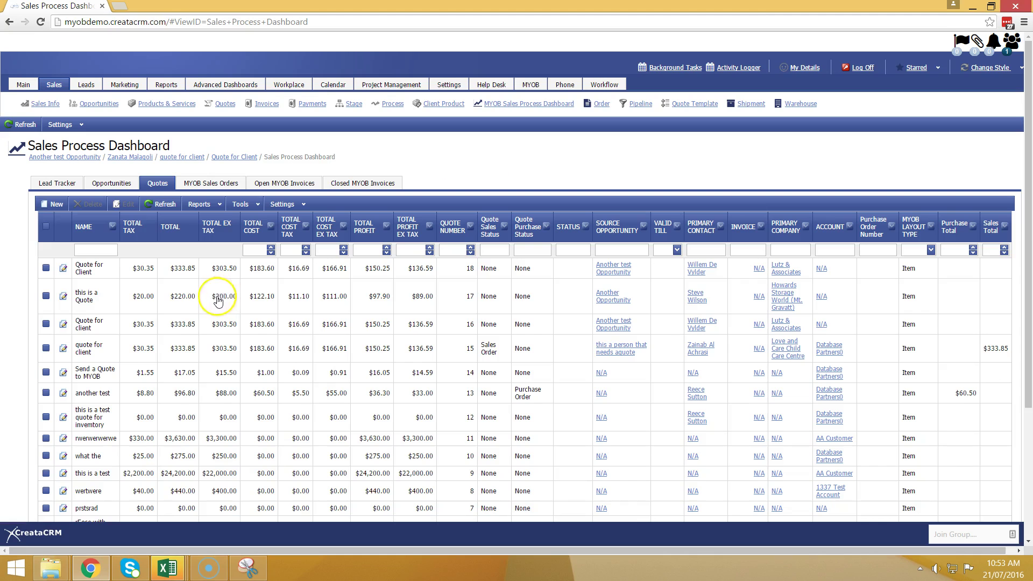
click(56, 183)
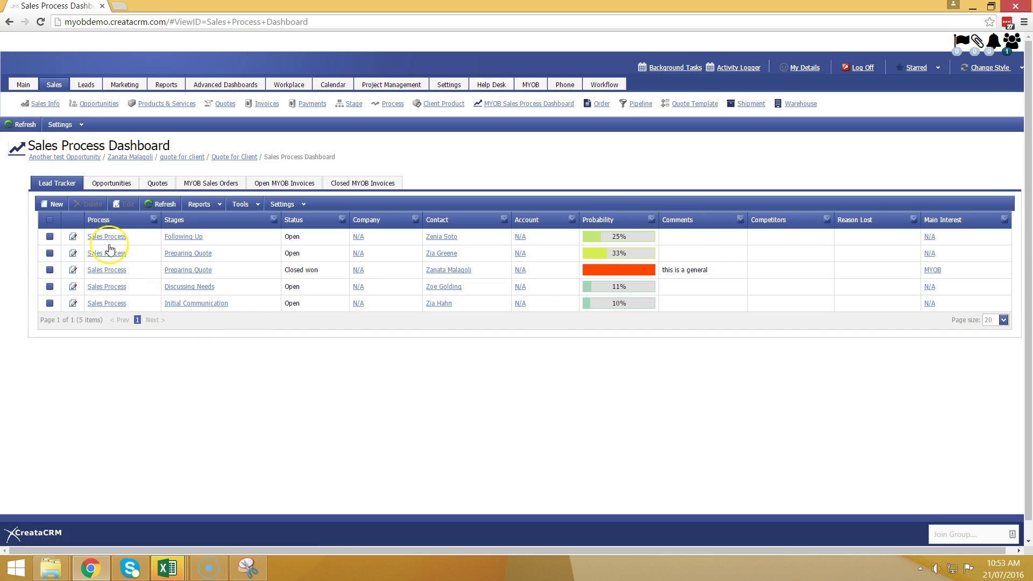
click(110, 184)
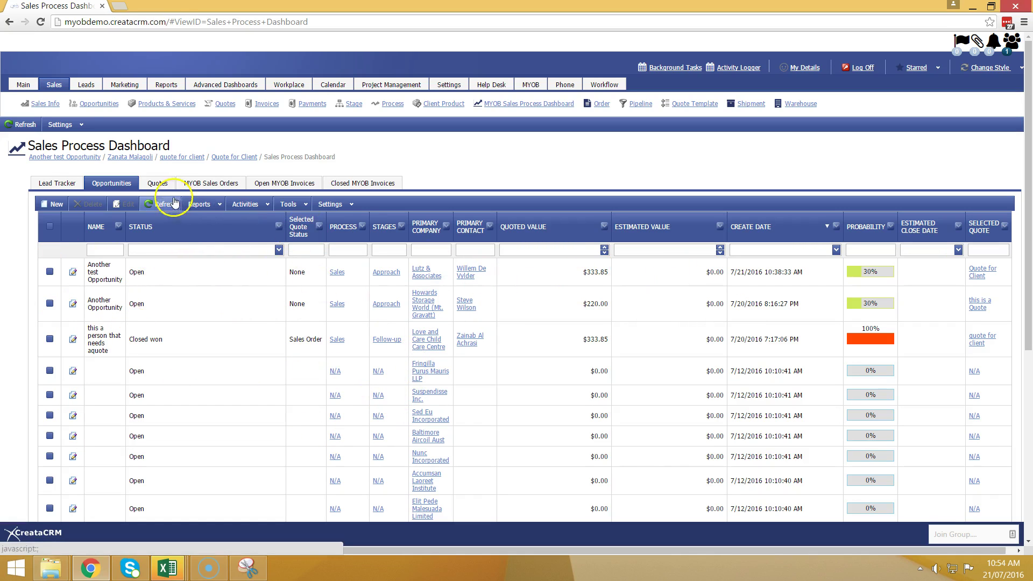
- Review the dashboard's Quotes, Opportunities, MYOB Sales Orders and Open MYOB Invoices lists
click(159, 183)
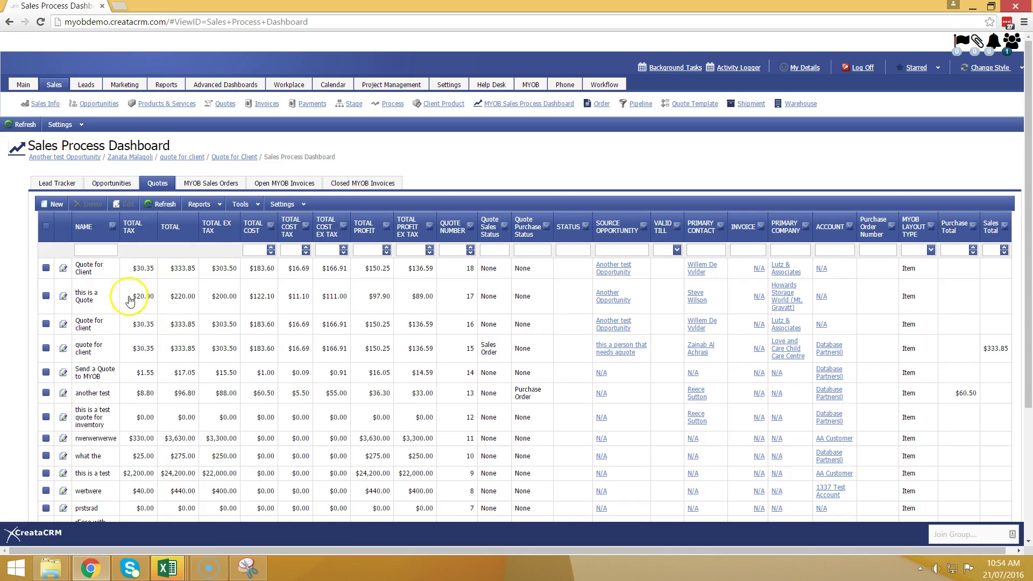
click(117, 184)
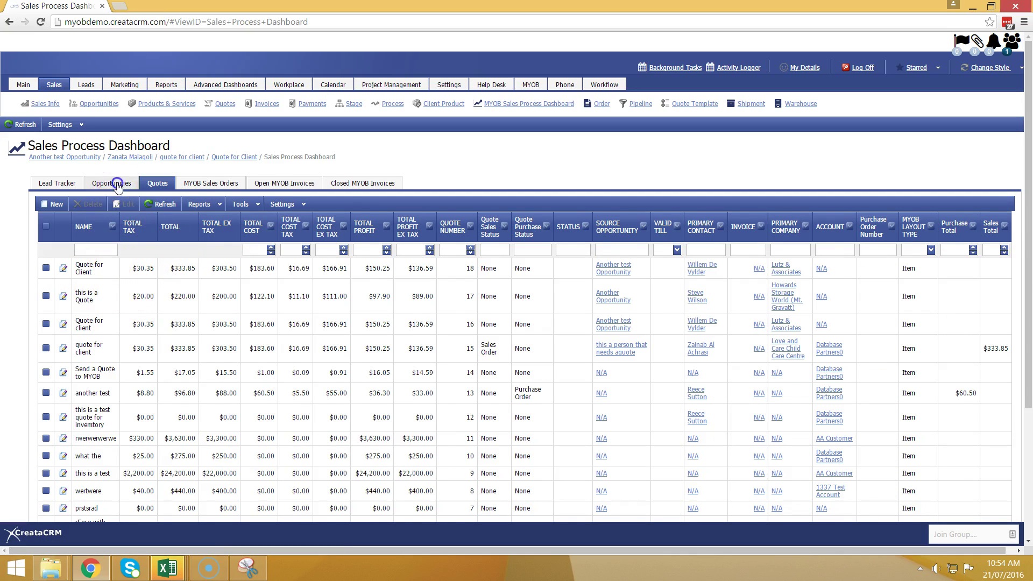
click(156, 184)
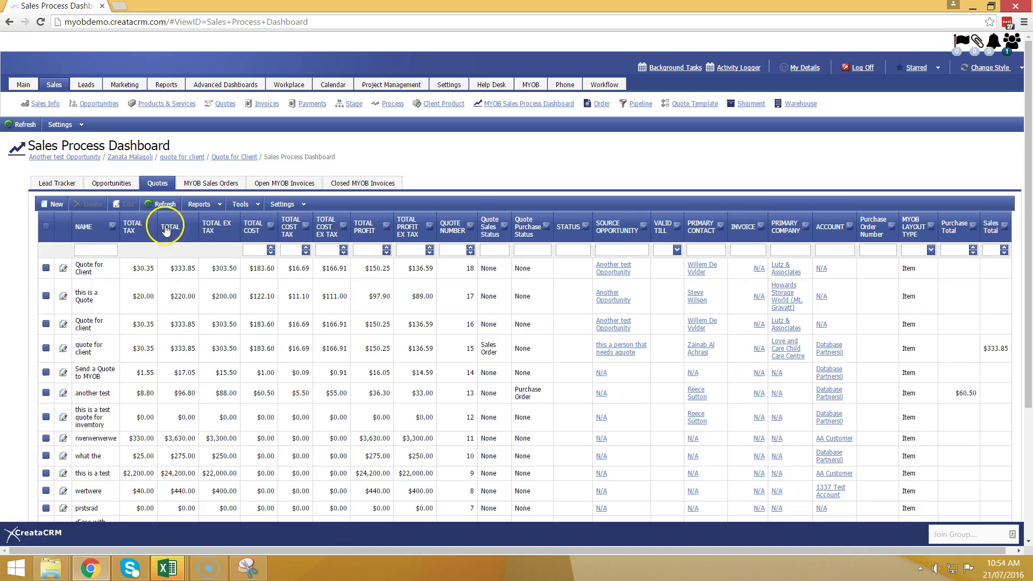
click(210, 183)
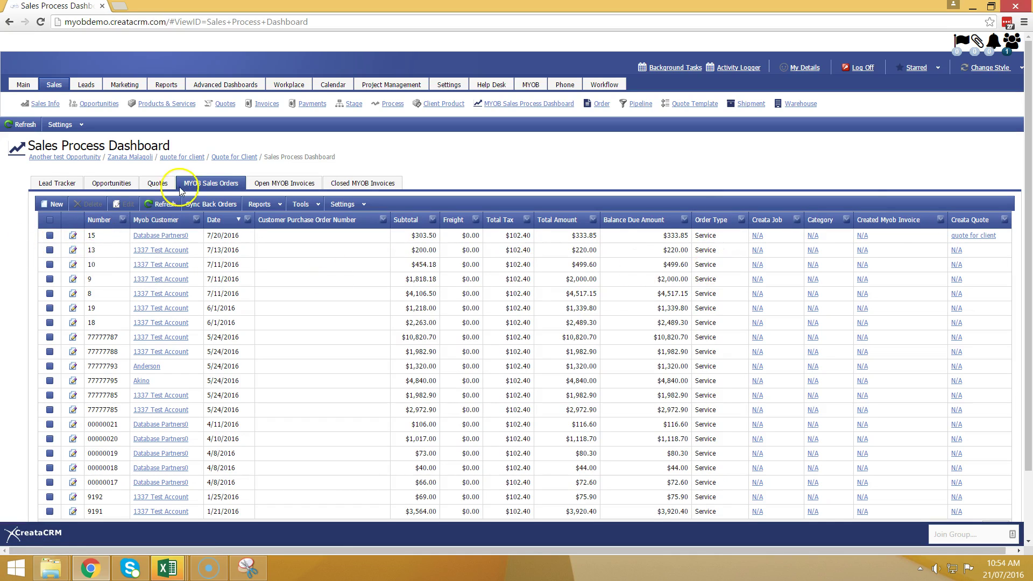
click(283, 184)
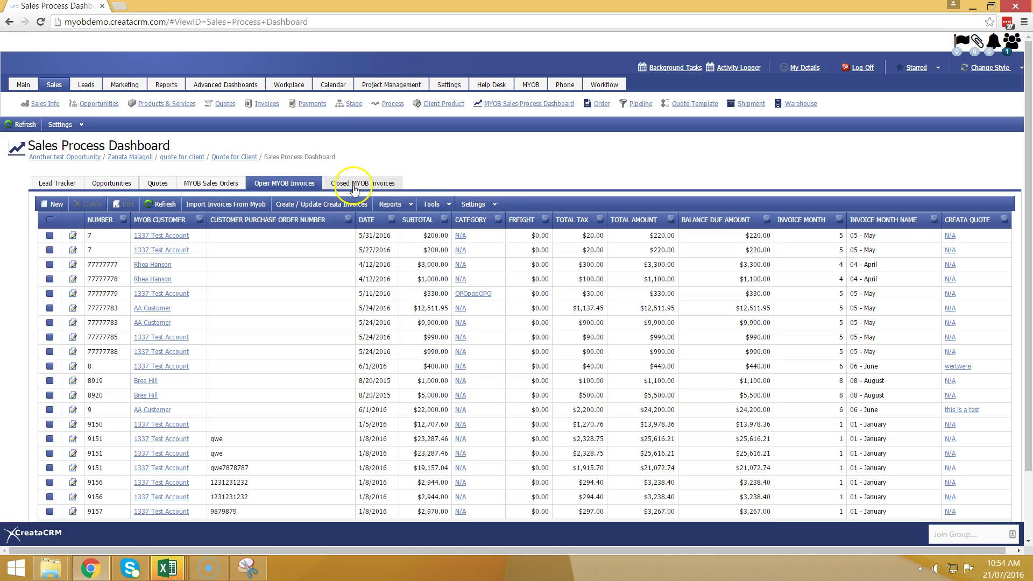
click(210, 183)
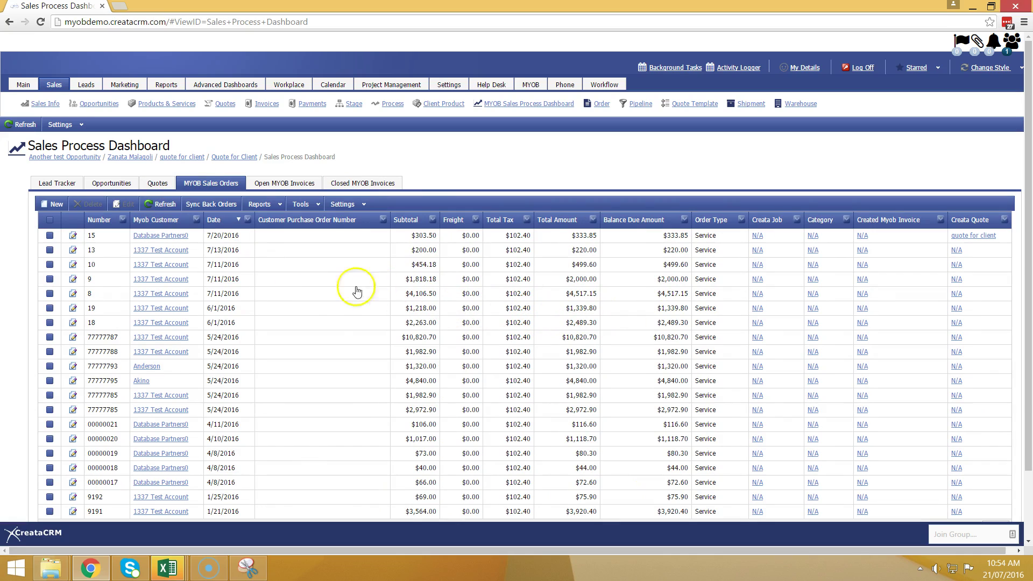
- Sort the Quotes list by Quote Sales Status and compare it with the MYOB Sales Orders list
click(160, 184)
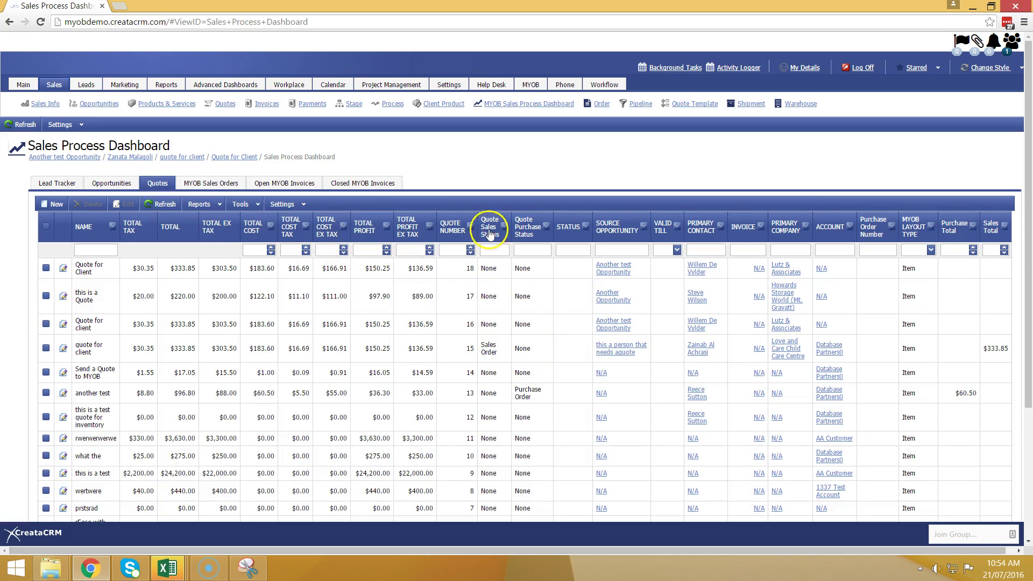
click(506, 249)
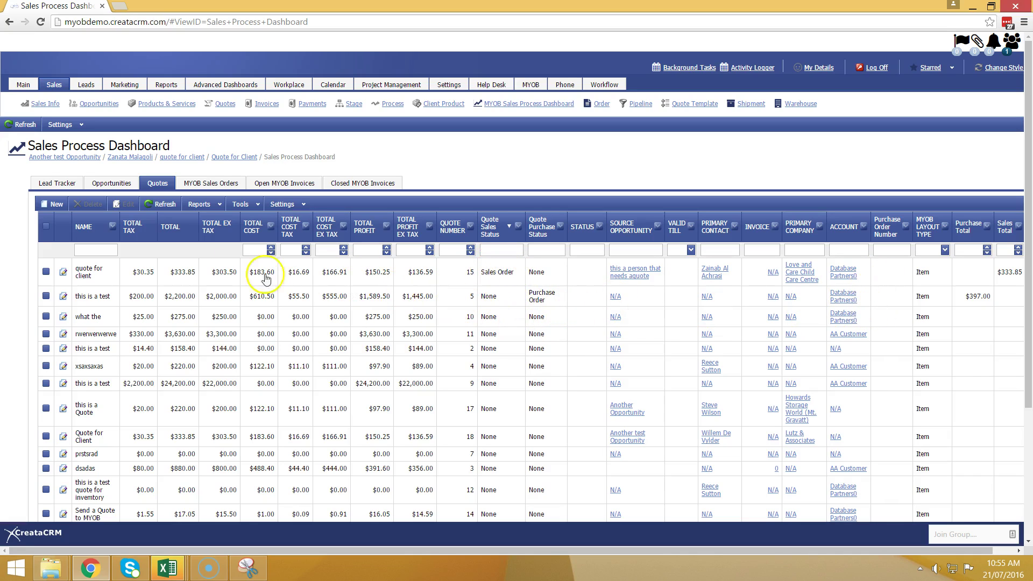
click(210, 184)
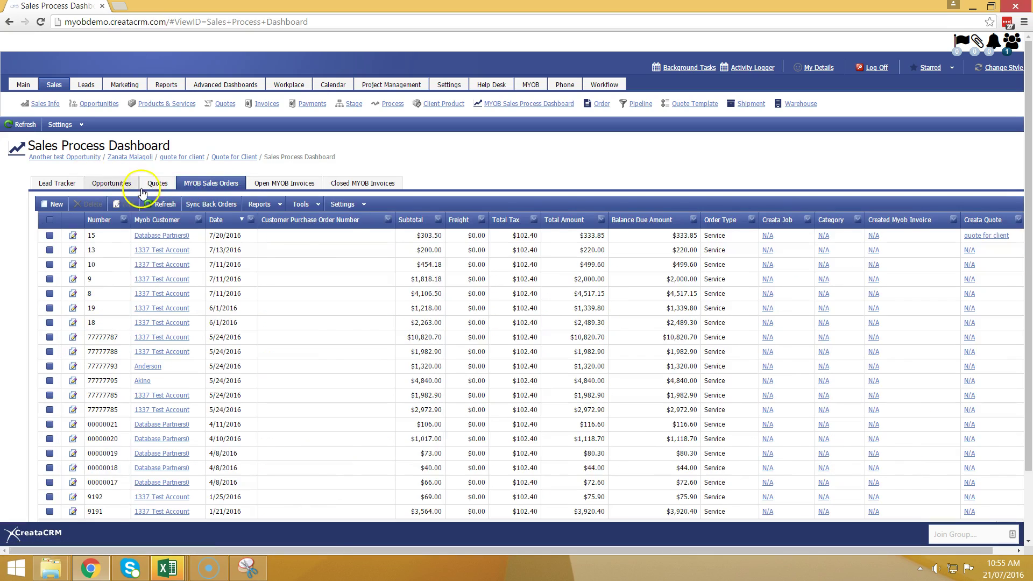
click(165, 183)
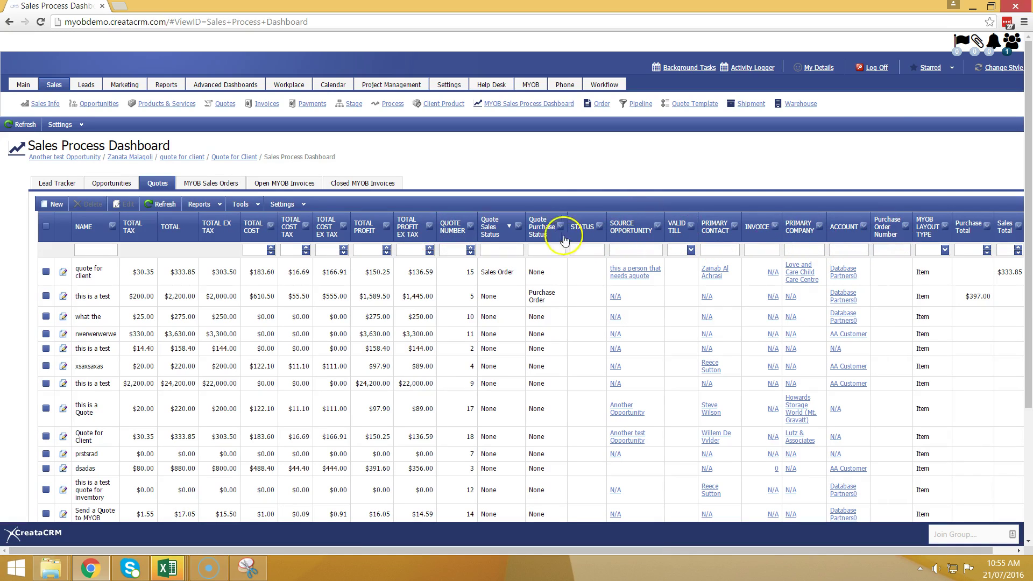
- Sort the Quotes list by quote number in descending order and open Quote for Client, number 18
click(458, 230)
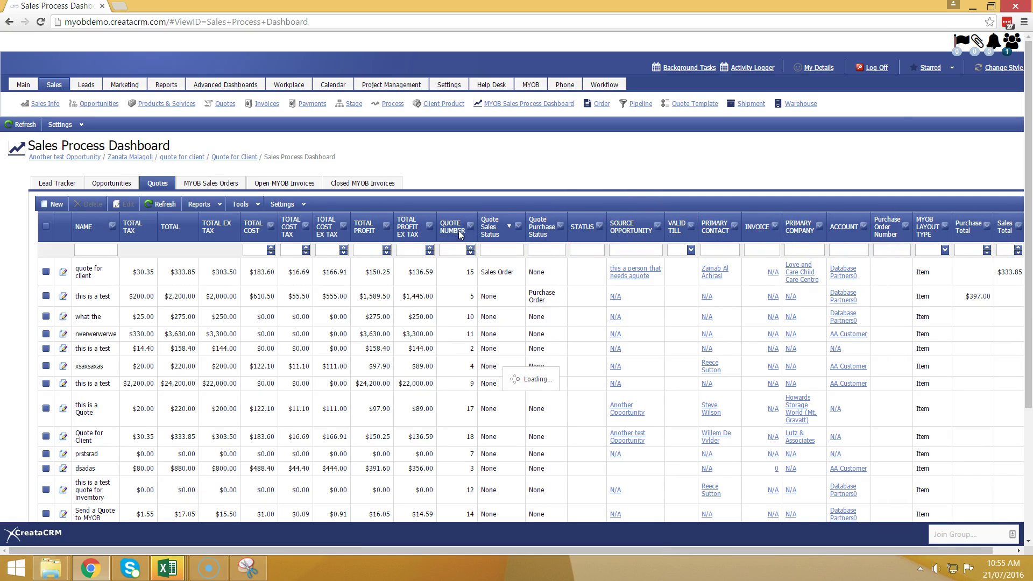
click(461, 230)
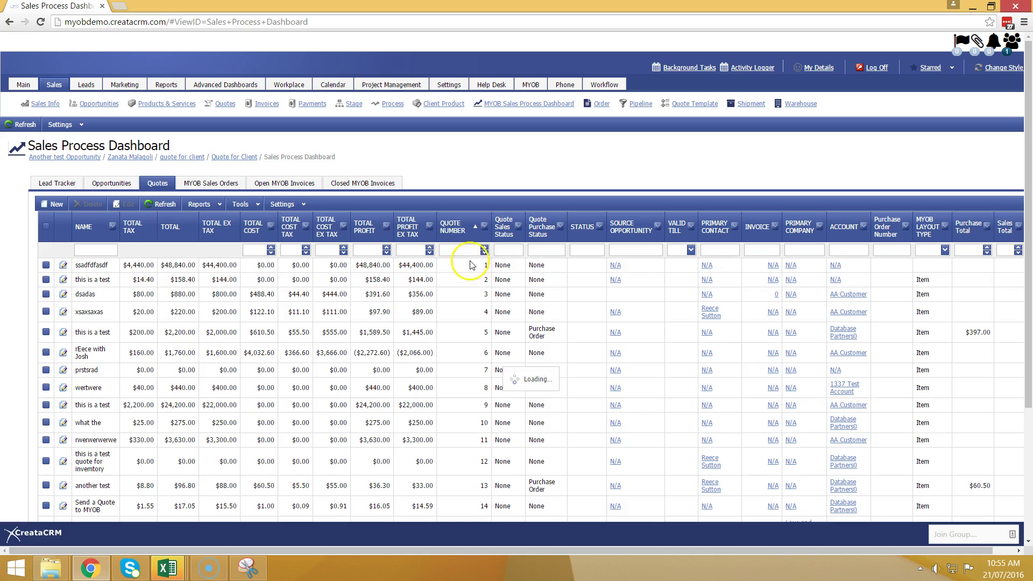
click(119, 267)
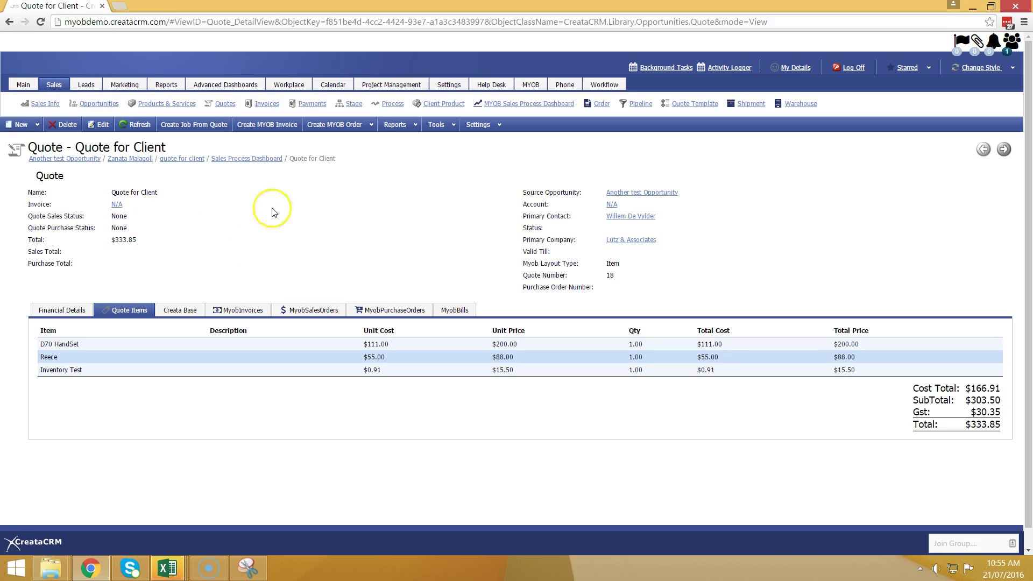
click(371, 124)
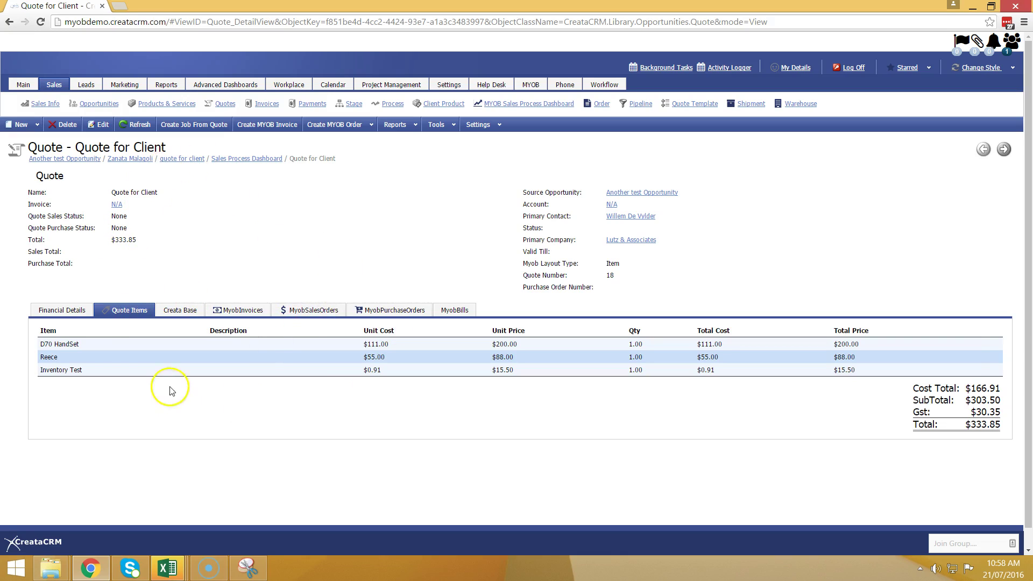
click(296, 316)
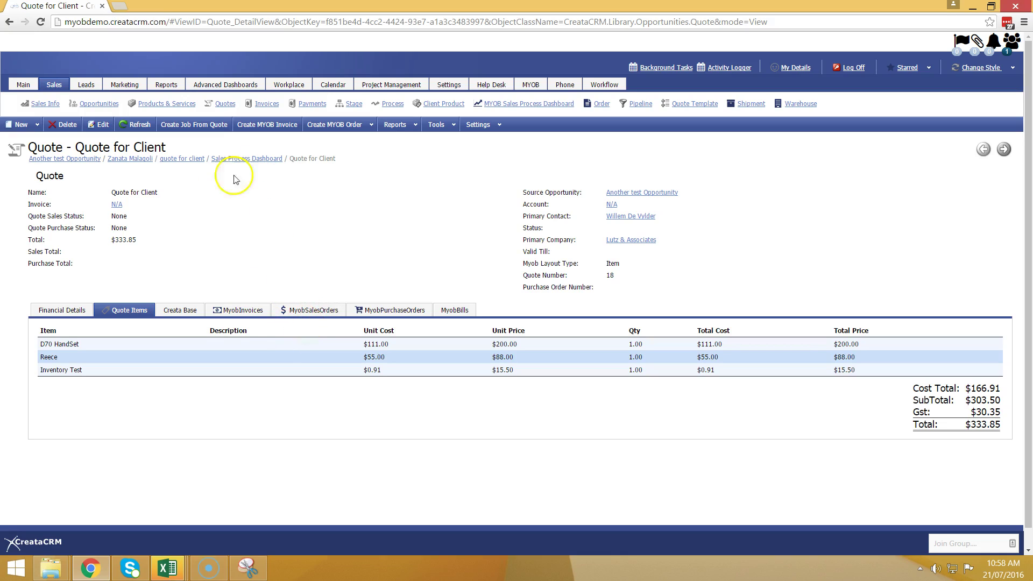
click(97, 126)
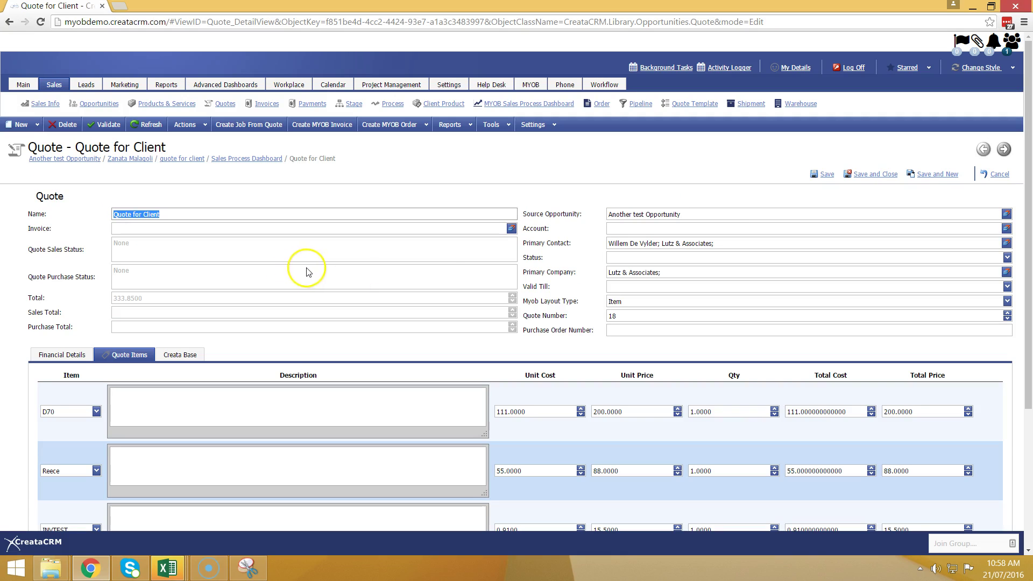
click(990, 178)
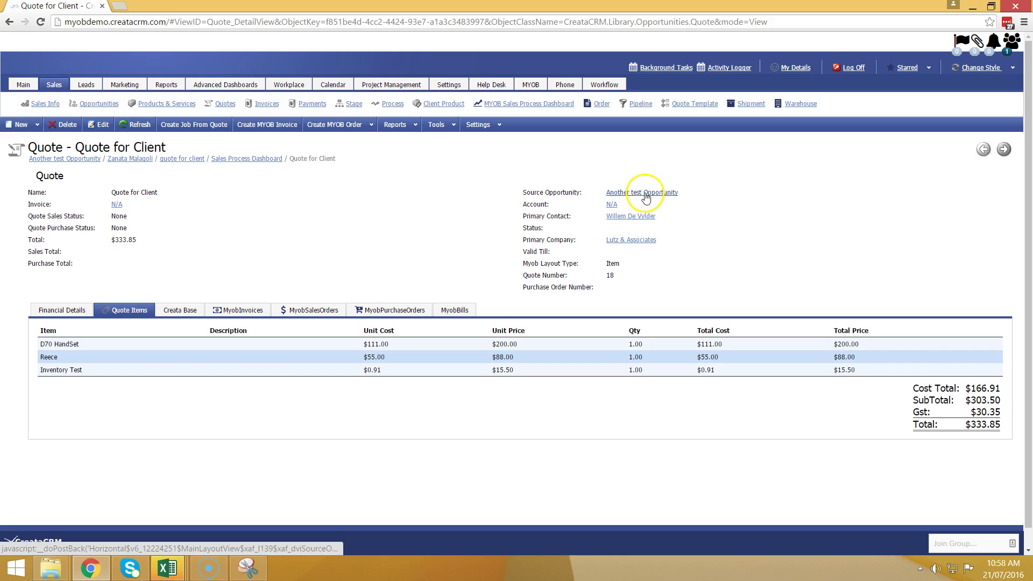
- Open the quote's source opportunity and set its status to Closed won and its stage to Meeting objections
click(642, 193)
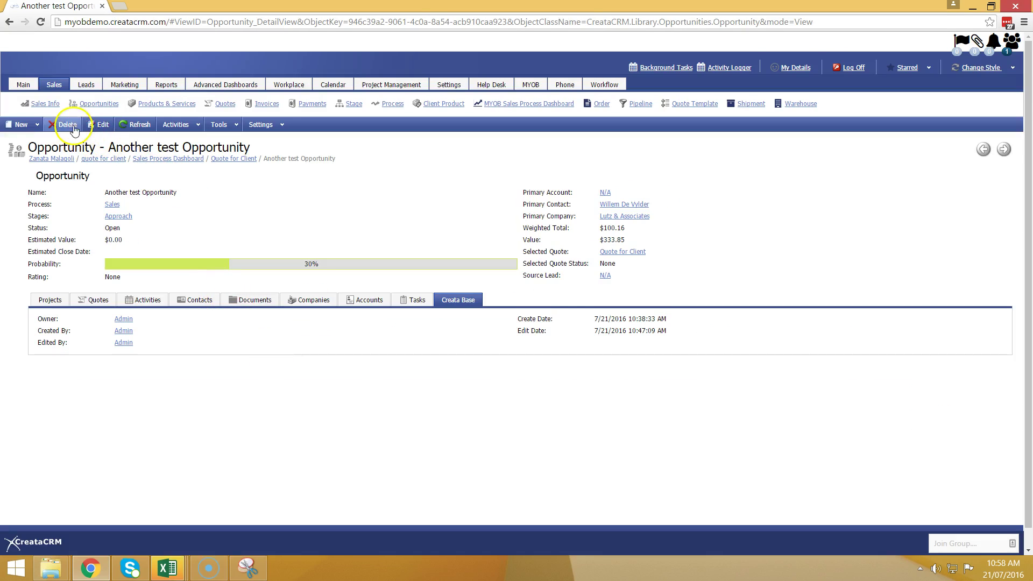
click(99, 124)
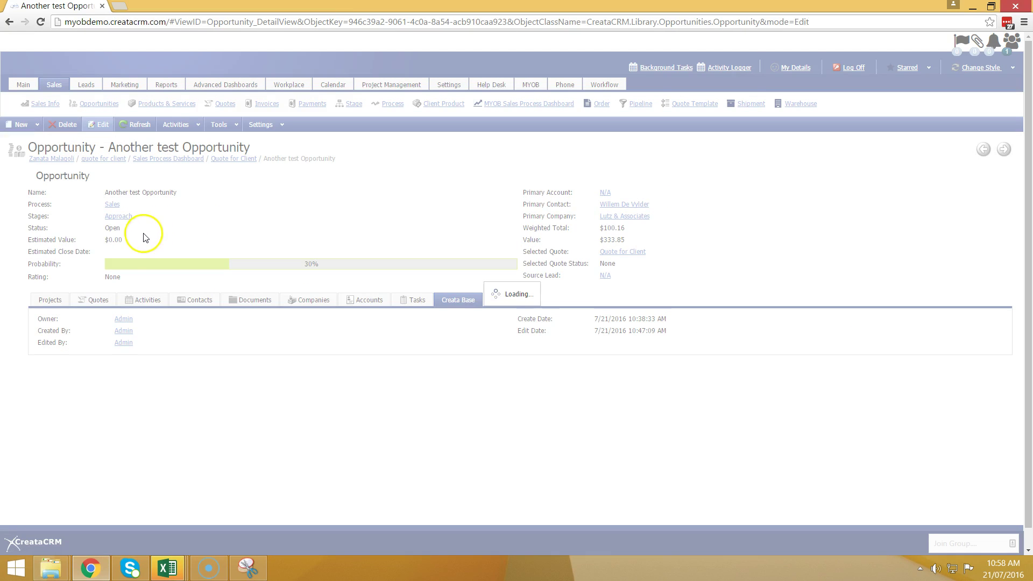
click(149, 228)
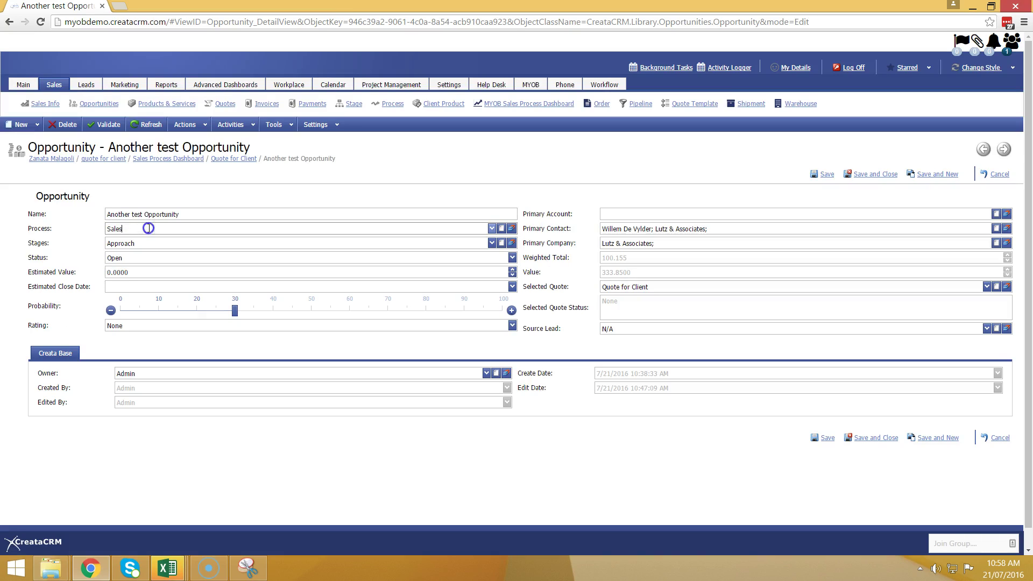
click(133, 258)
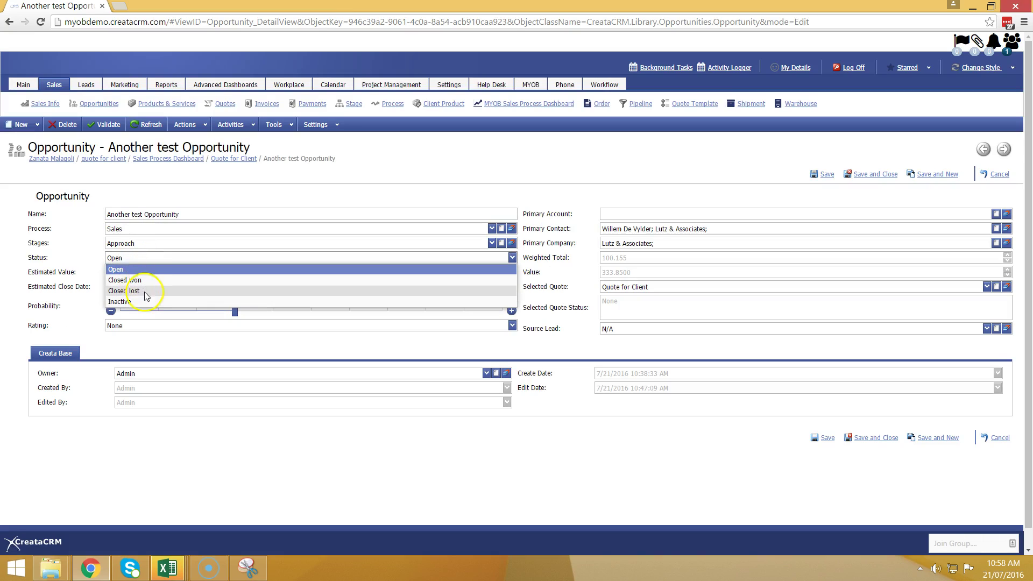
click(142, 280)
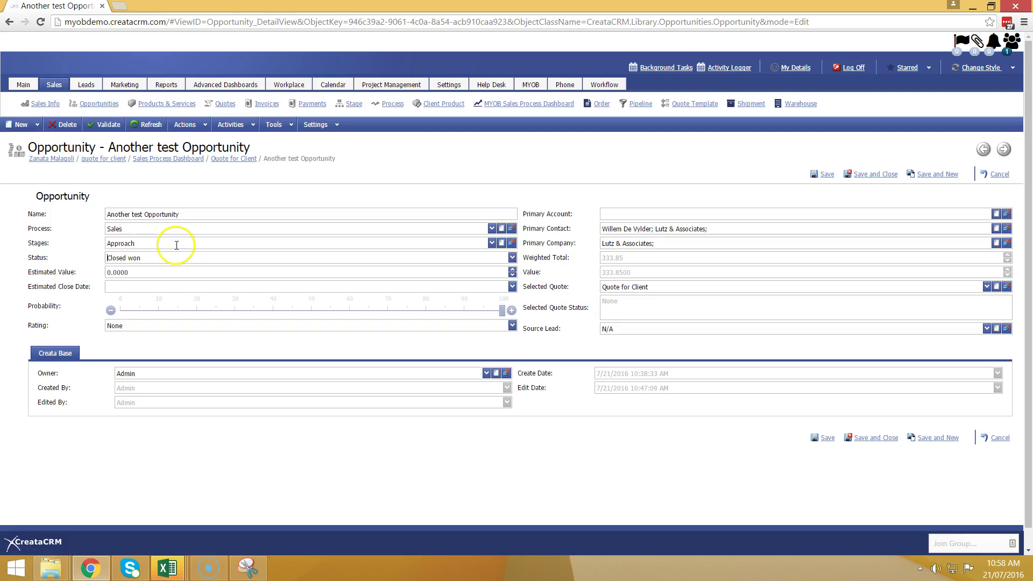
click(172, 244)
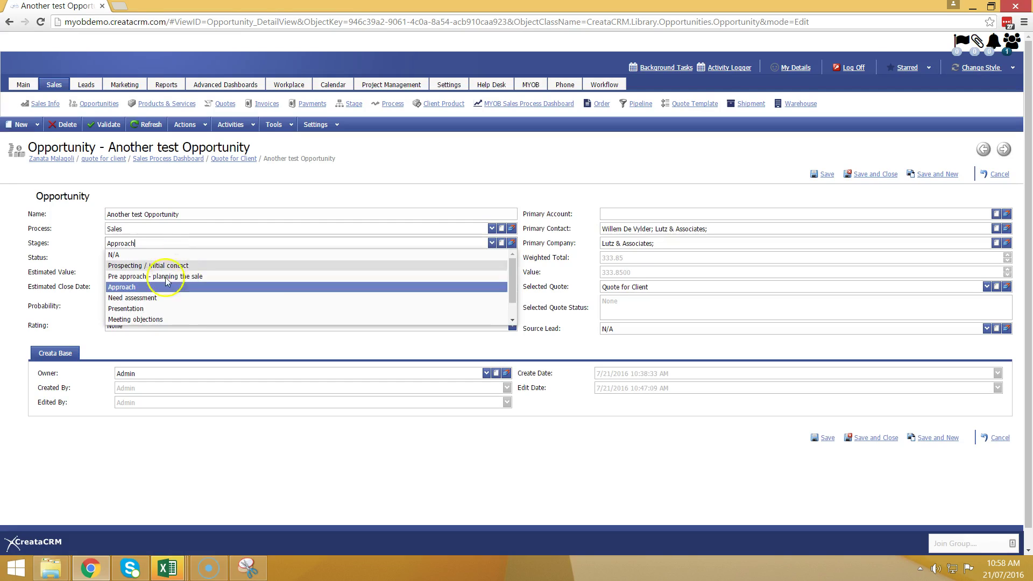
click(171, 320)
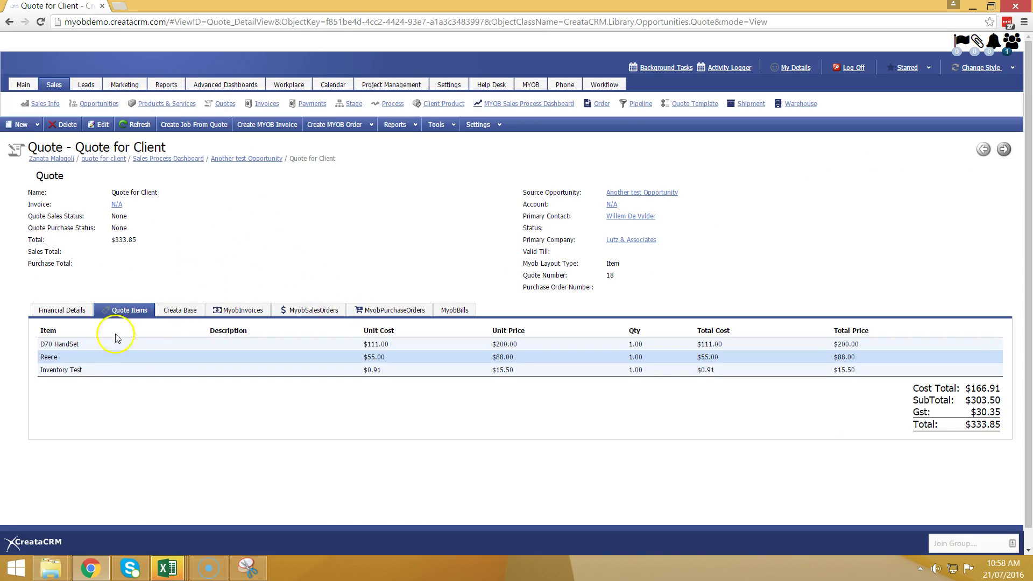
- Open Quote for Client for editing and check the quantity on hand of its D70 item
click(100, 124)
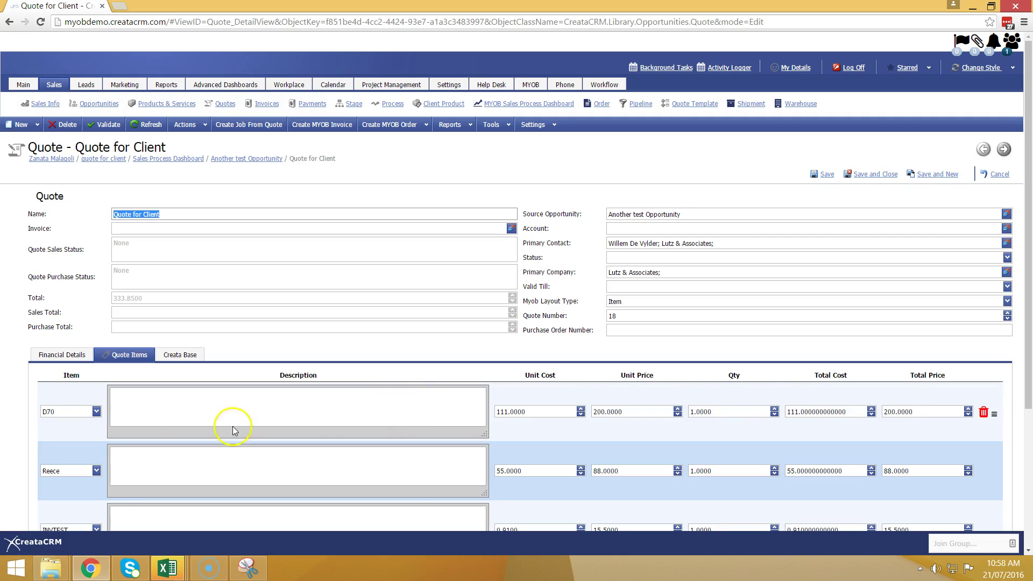
click(98, 412)
click(98, 413)
click(99, 413)
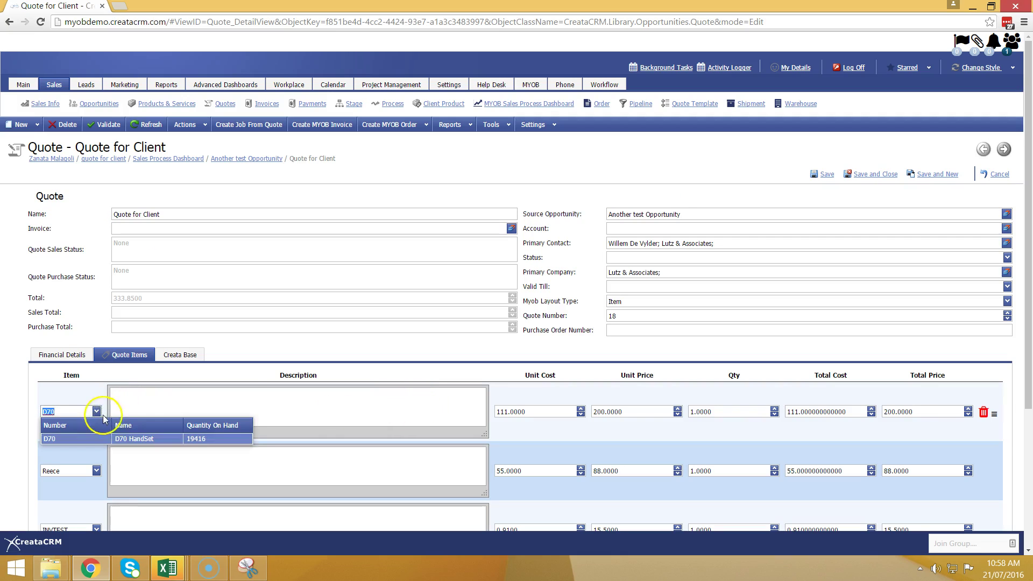
click(197, 445)
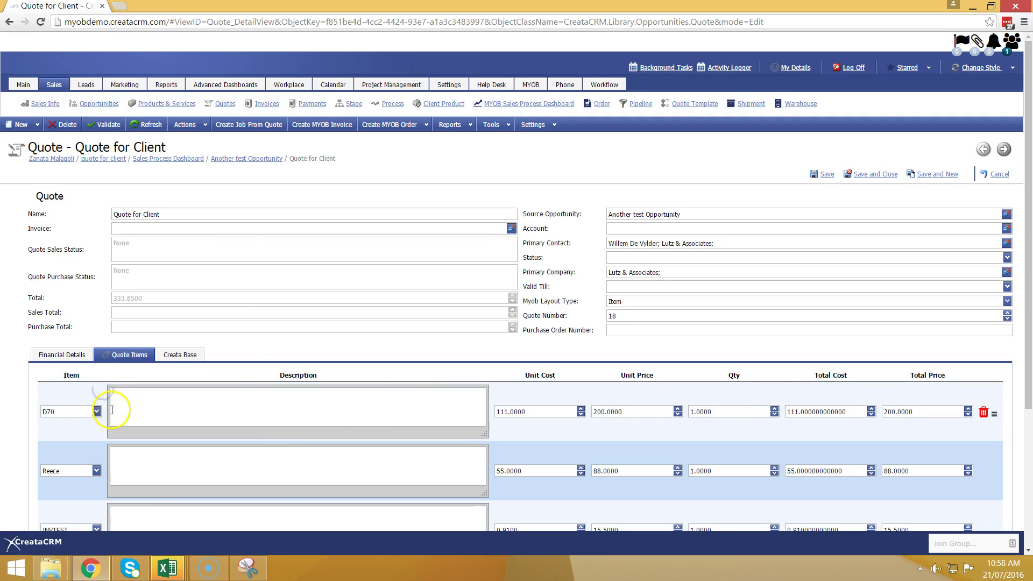
- Check the quantity on hand of the Reece and INVTEST items, then save and close the quote
scroll(108, 417, down, 1)
click(95, 417)
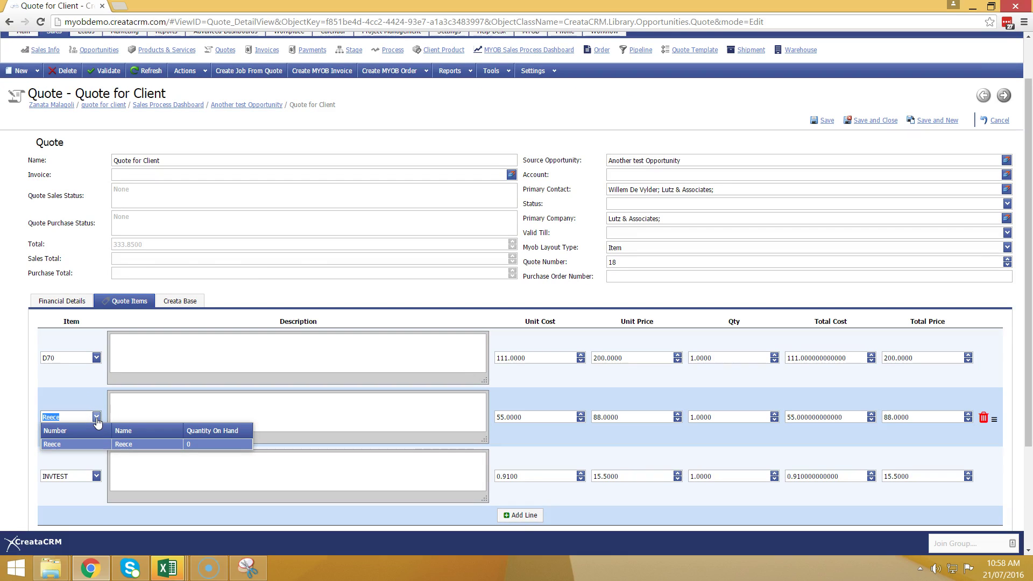
click(97, 419)
scroll(99, 438, down, 1)
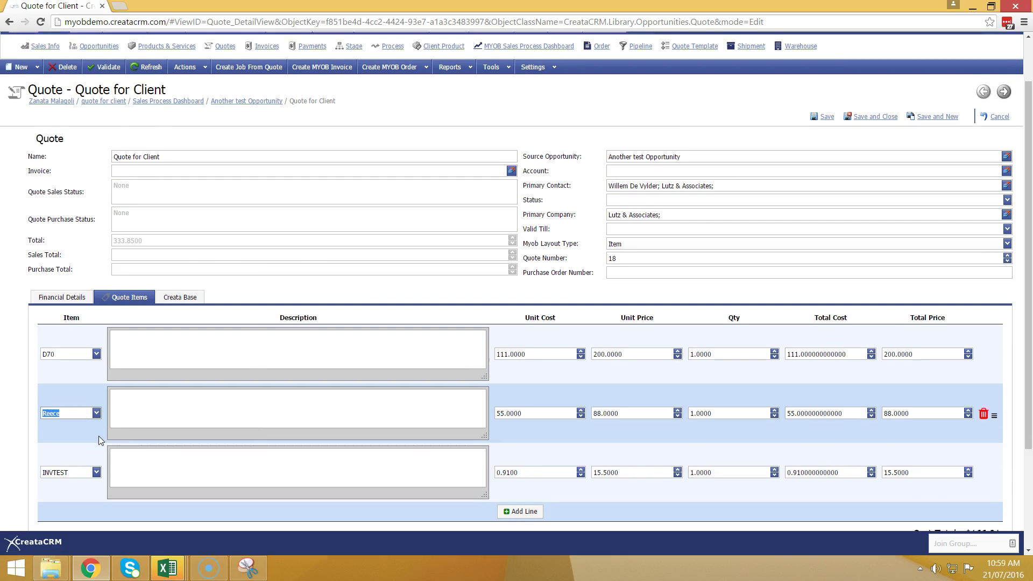
click(95, 424)
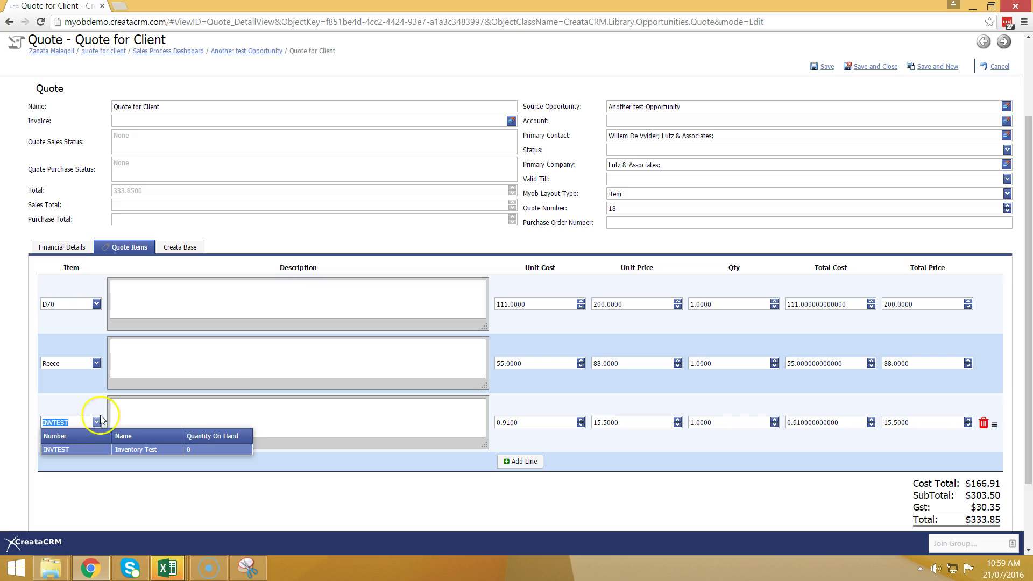
click(106, 400)
scroll(106, 399, up, 2)
scroll(106, 399, down, 2)
scroll(106, 399, up, 2)
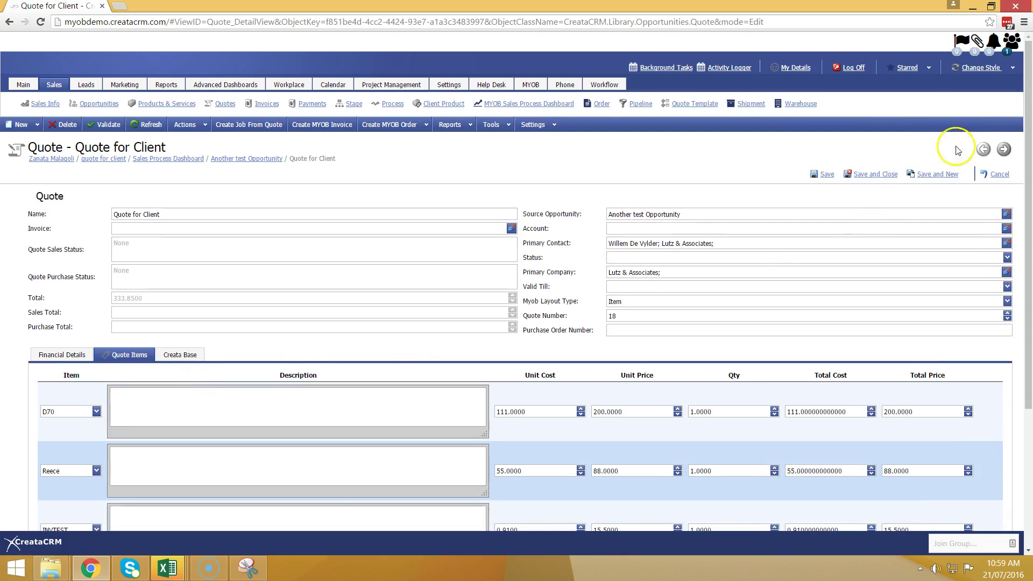
click(883, 174)
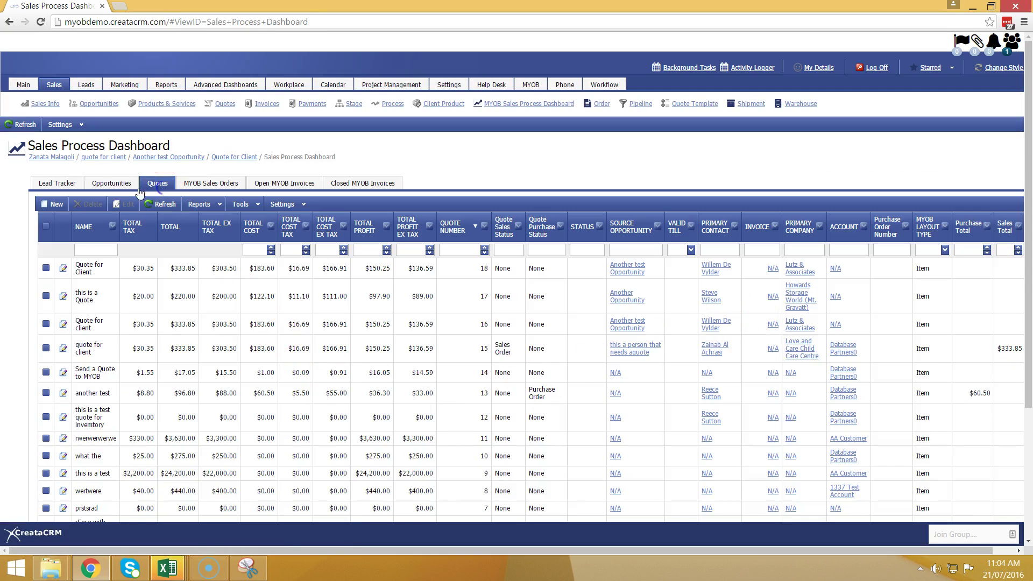
- Reopen quote 18 from the Quotes list, check the D70 item's stock in edit mode, and cancel editing
click(126, 270)
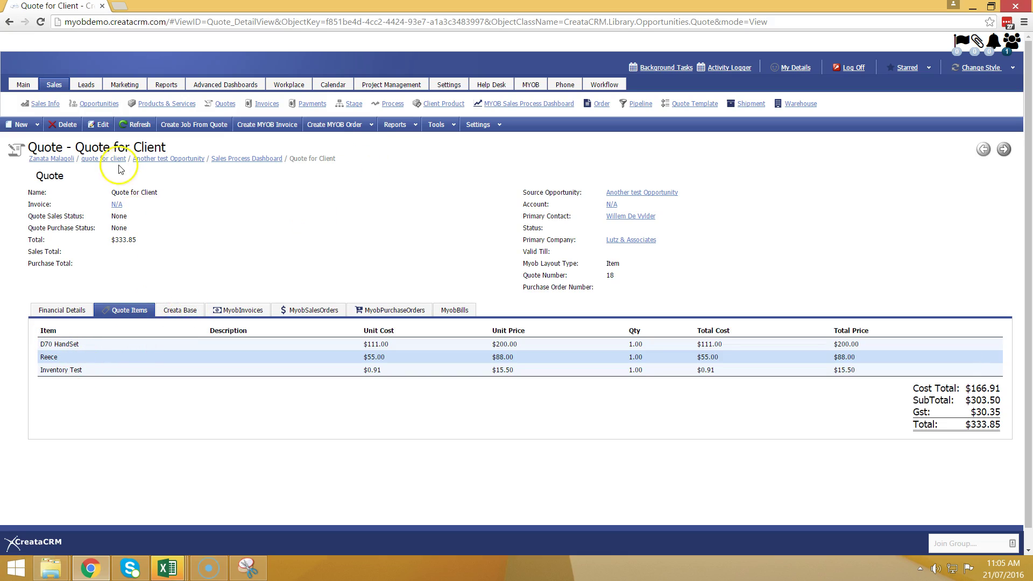
click(101, 125)
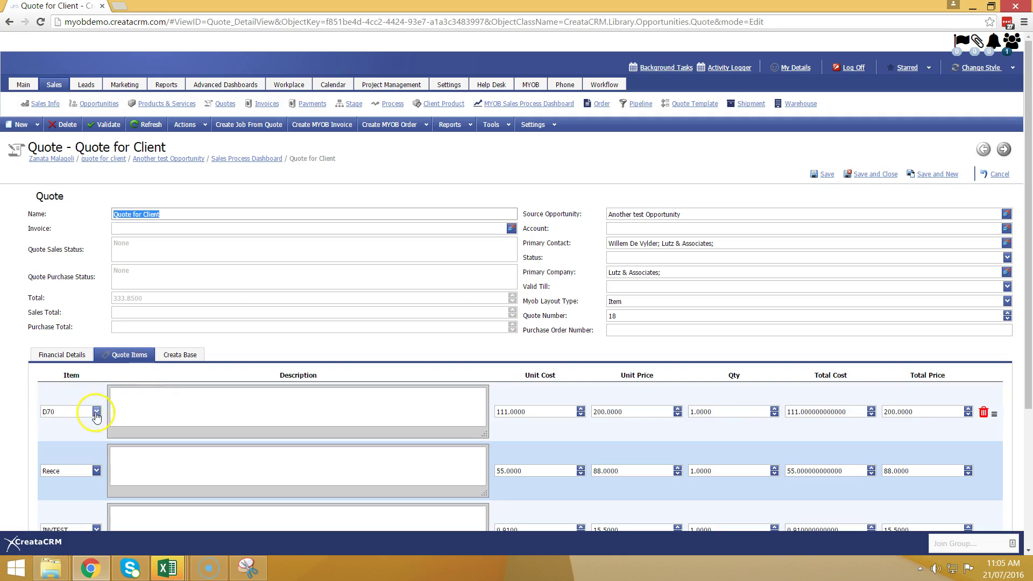
click(96, 412)
click(95, 412)
click(996, 173)
- Try to create a MYOB sales order from Quote for Client
click(371, 125)
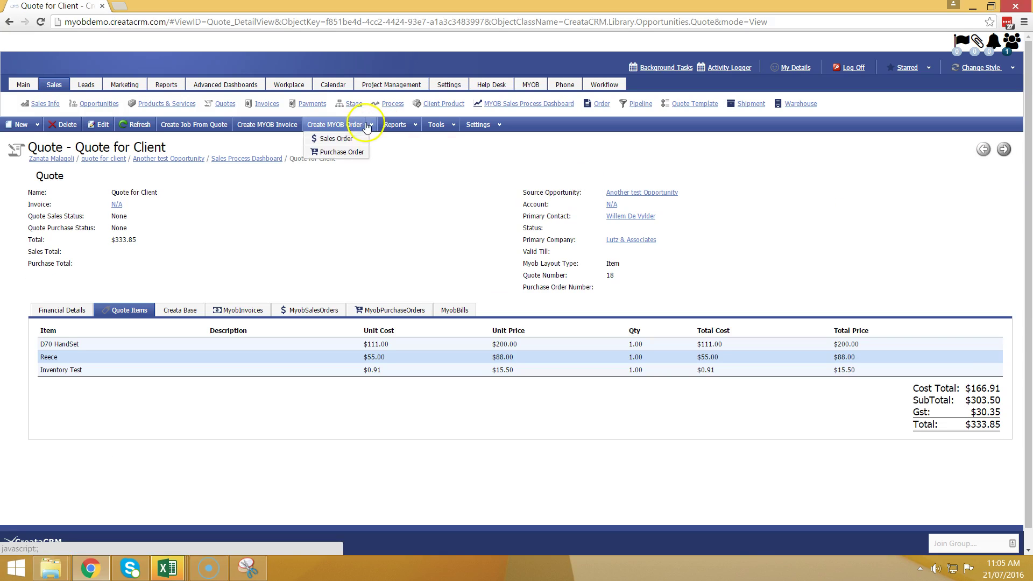
click(358, 137)
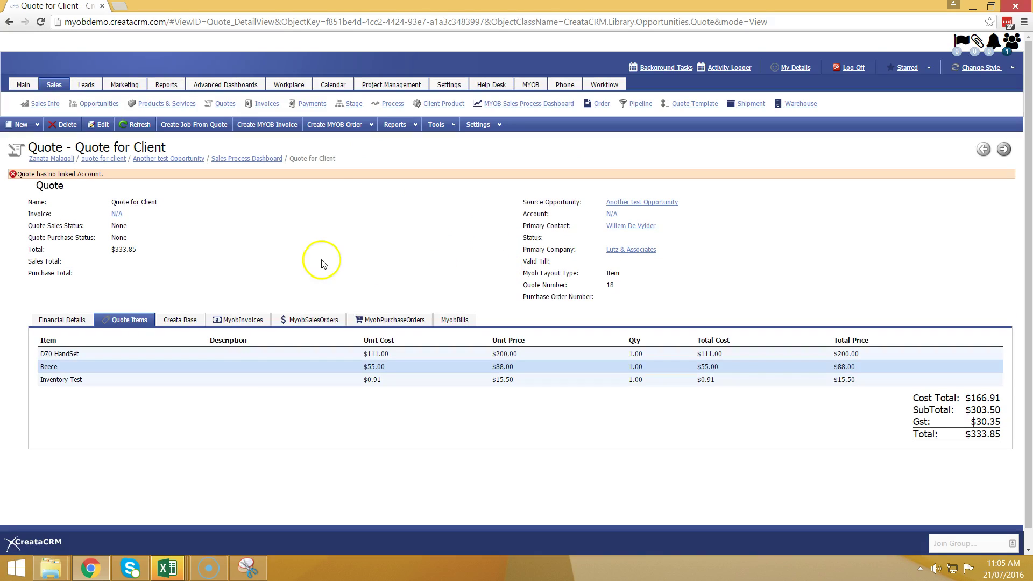
- Edit Quote for Client to link it to the account Database Partners0, then save and close it
click(101, 124)
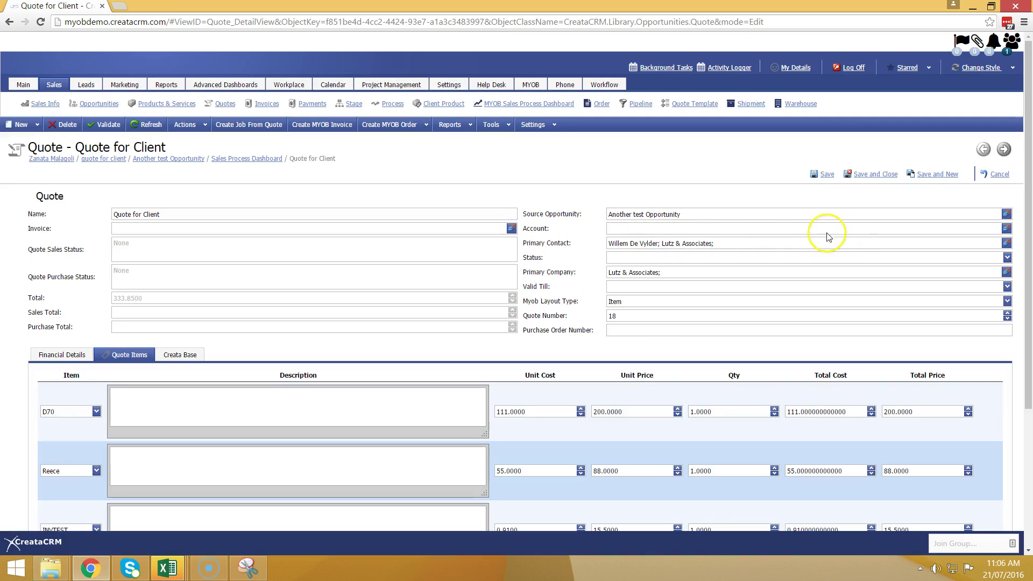
click(829, 228)
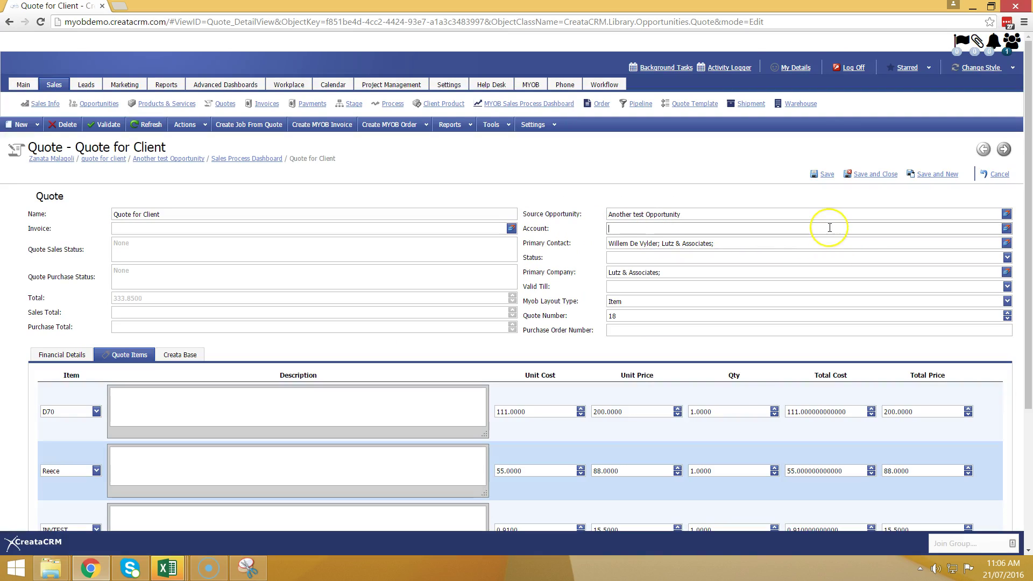
text(datbasewq)
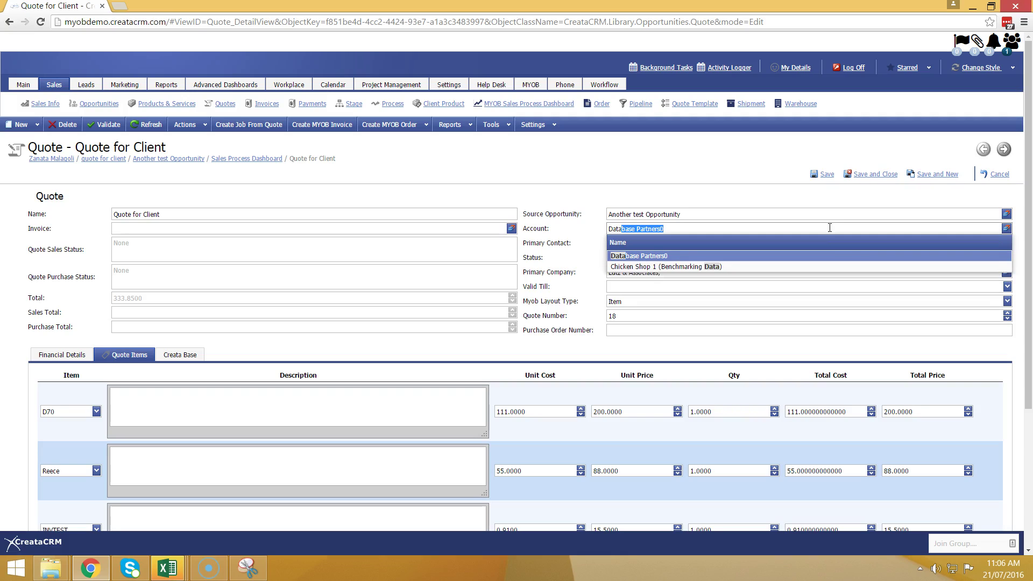
click(790, 257)
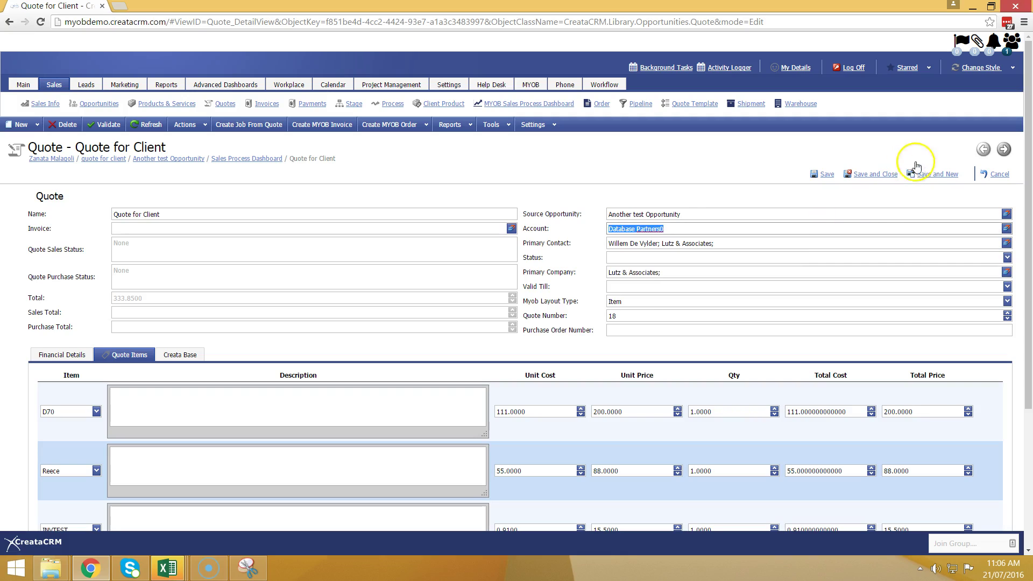
click(875, 174)
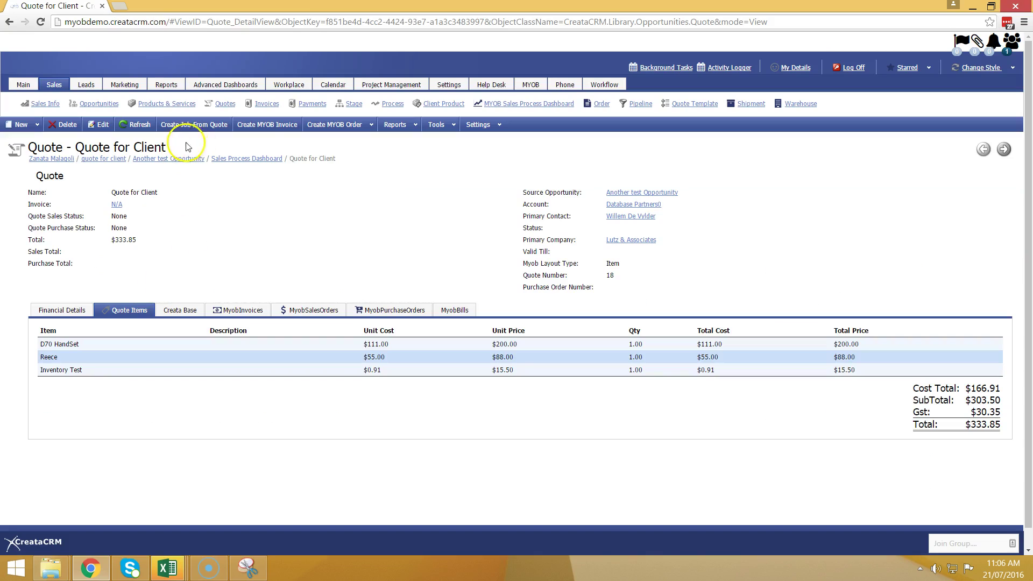
- Create a MYOB sales order from the quote containing only the D70 HandSet item
click(371, 125)
click(355, 138)
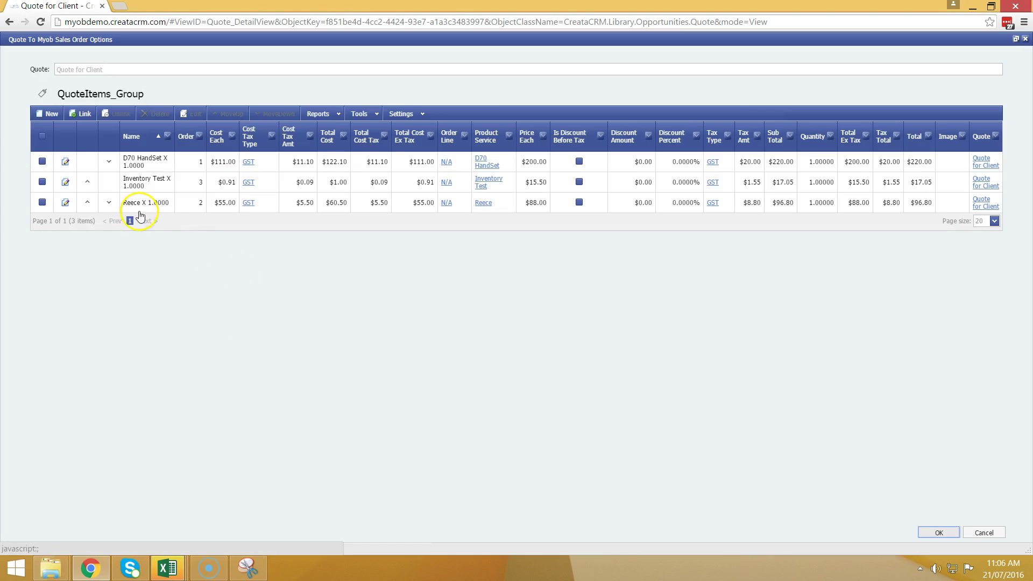
click(42, 162)
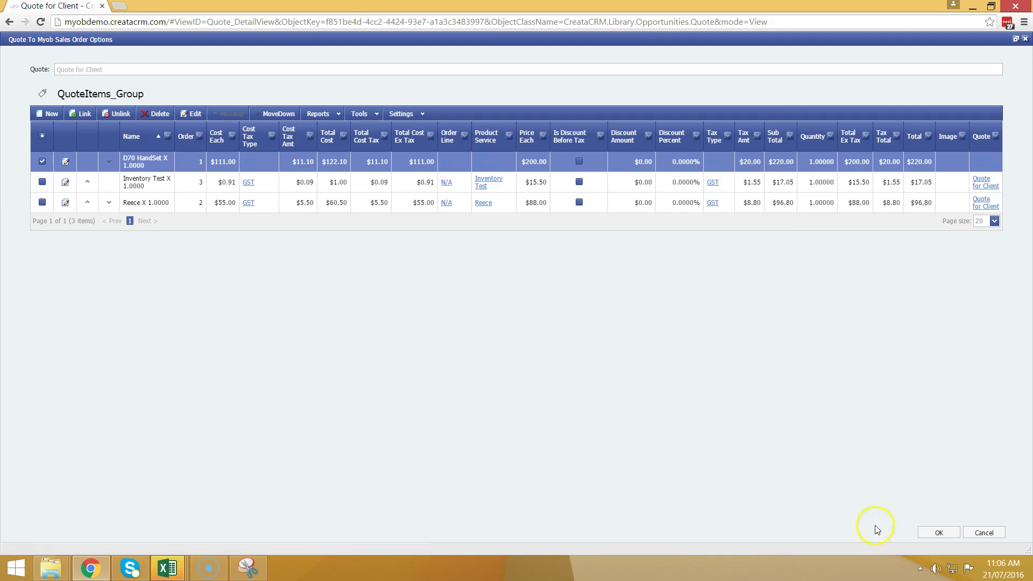
click(937, 533)
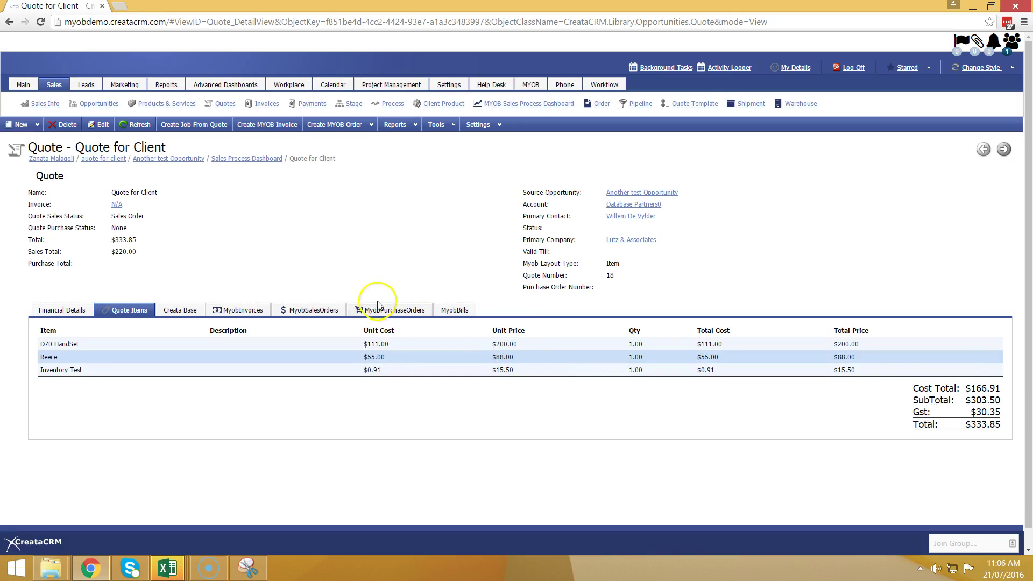
- Open the quote's MYOB sales orders and hide the Myob ID column in that list
click(334, 313)
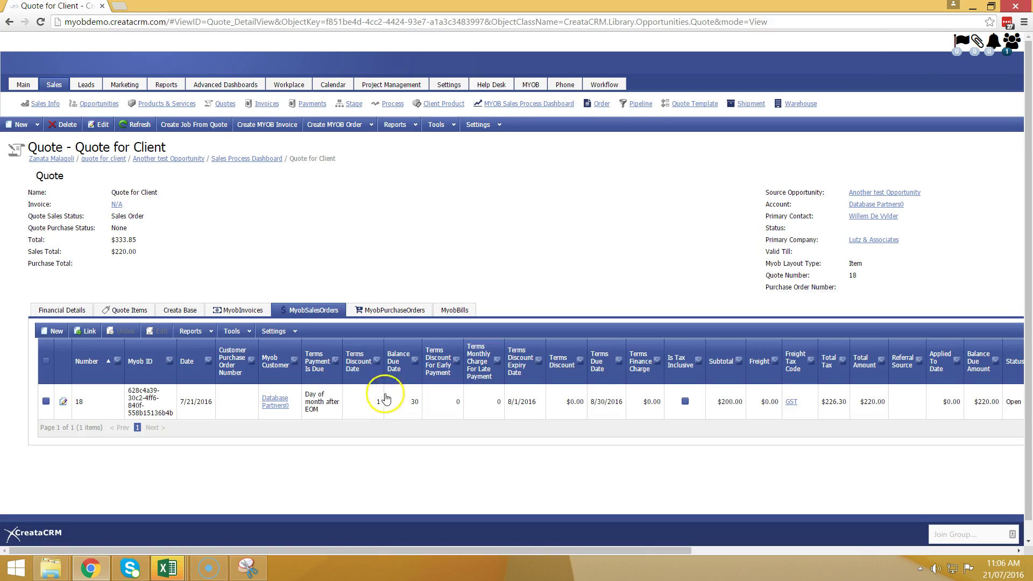
right_click(139, 360)
click(198, 428)
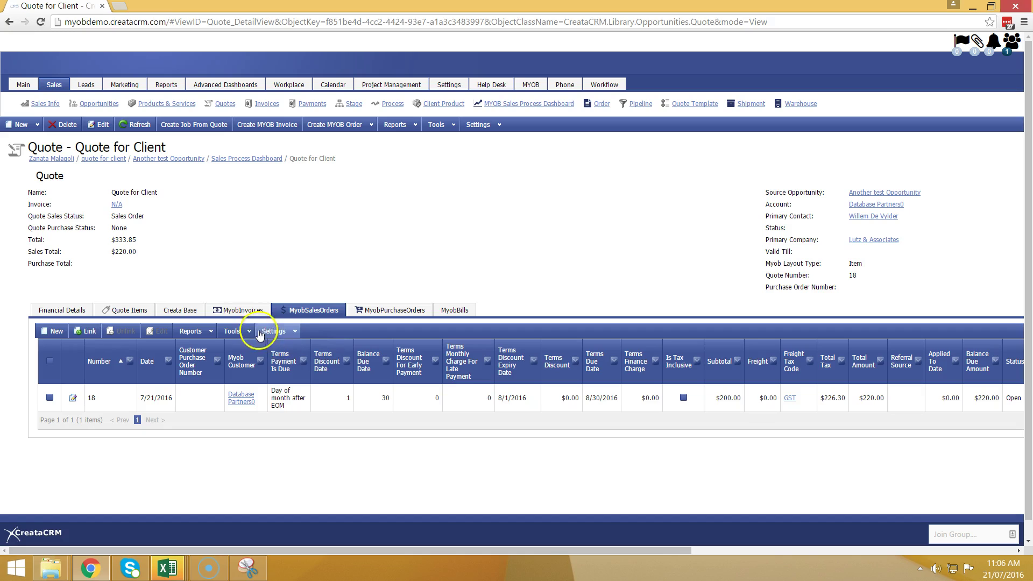
- Review the quote's items and its list of MYOB purchase orders
click(123, 311)
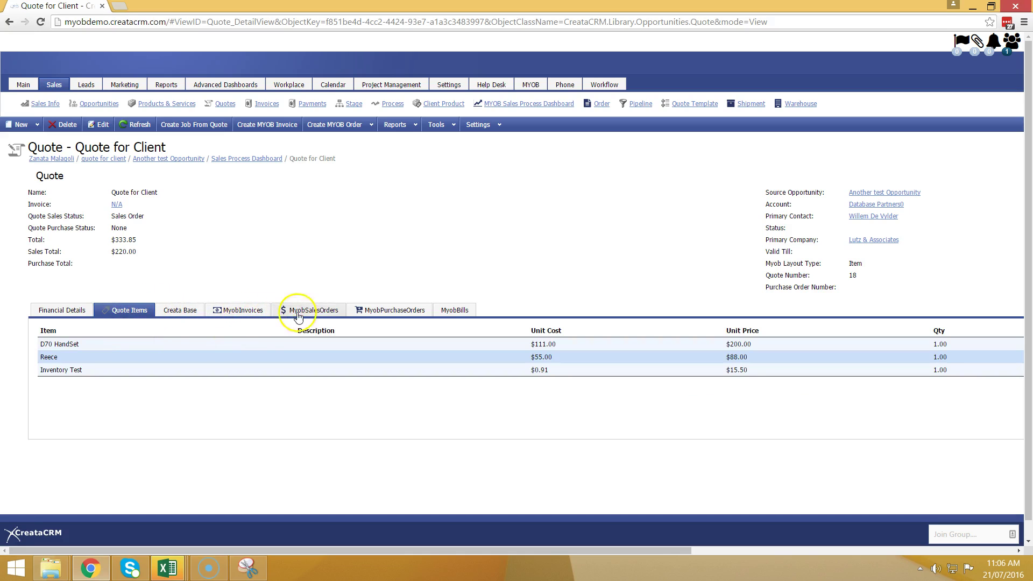
click(380, 312)
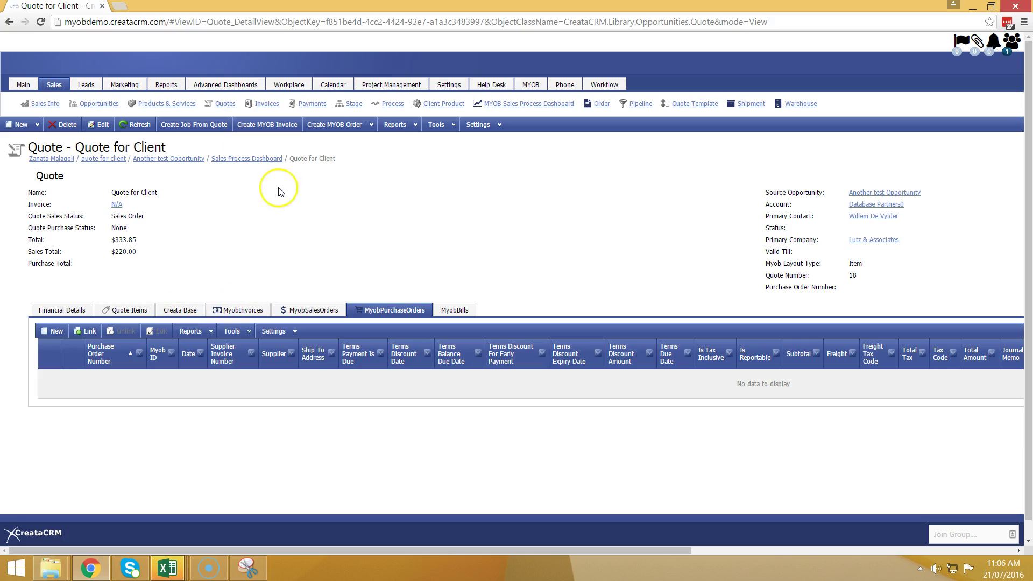
- Check the MYOB Sales Orders list on the Sales Process Dashboard and follow the newest order's quote link back to the quote's sales orders
click(508, 103)
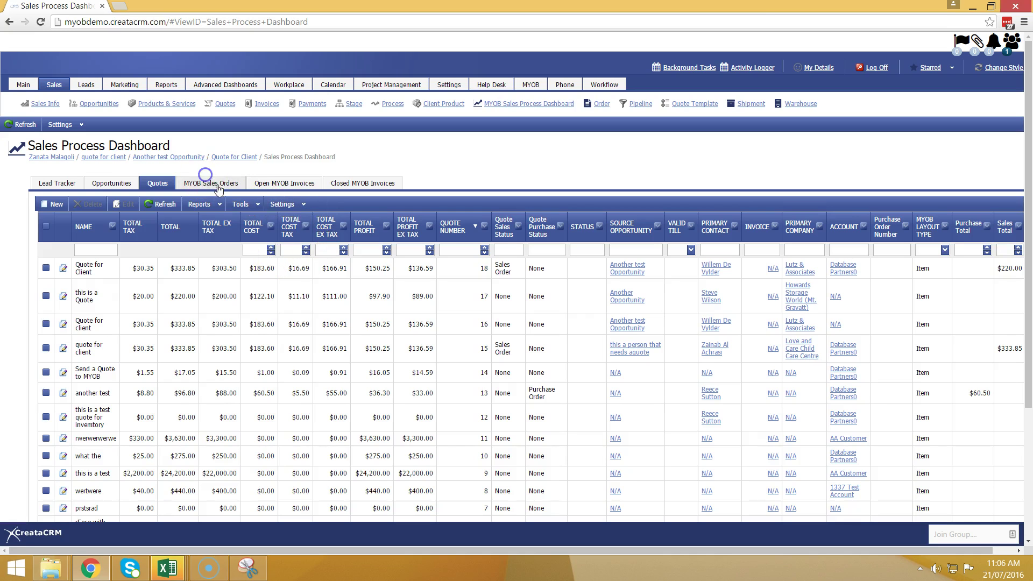
click(218, 186)
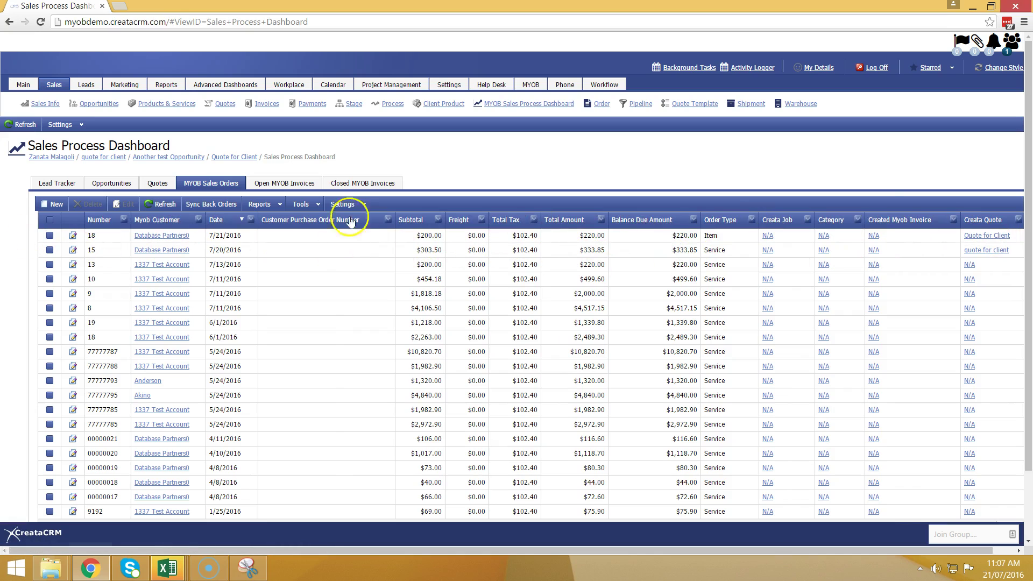
click(989, 236)
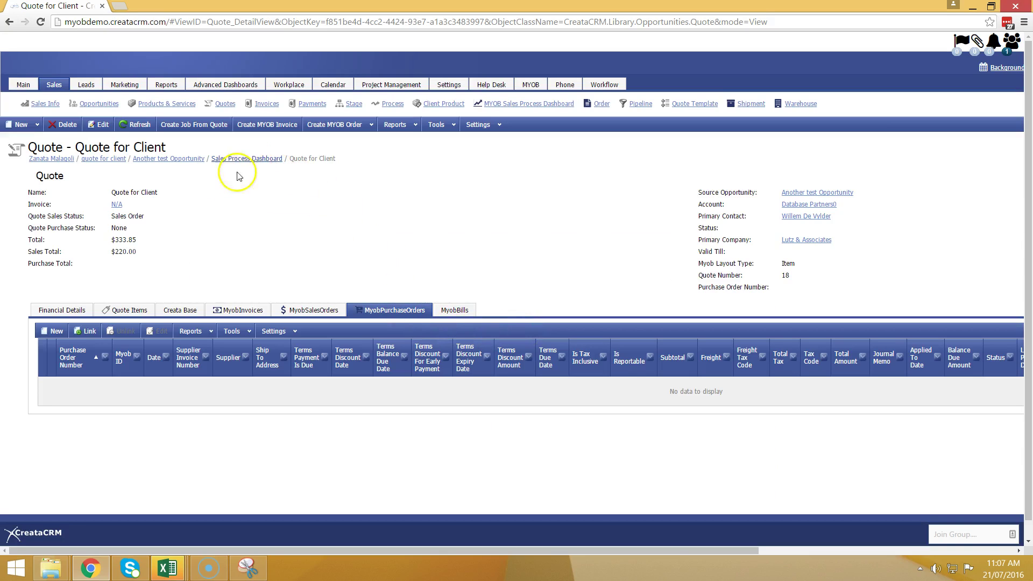
click(275, 313)
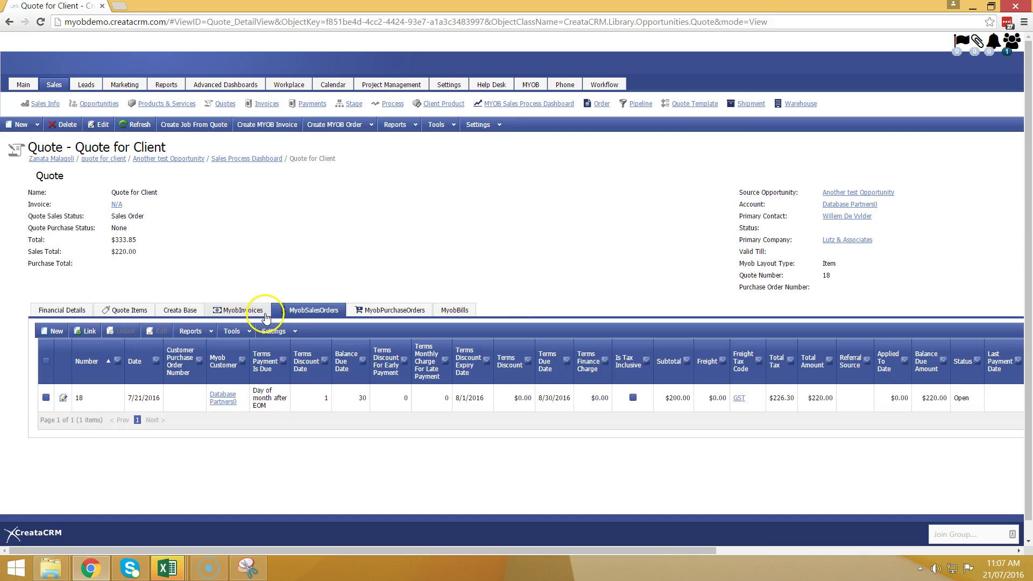
- Create a MYOB purchase order from the quote for the Reece item, with Wavelink as the default supplier
click(370, 125)
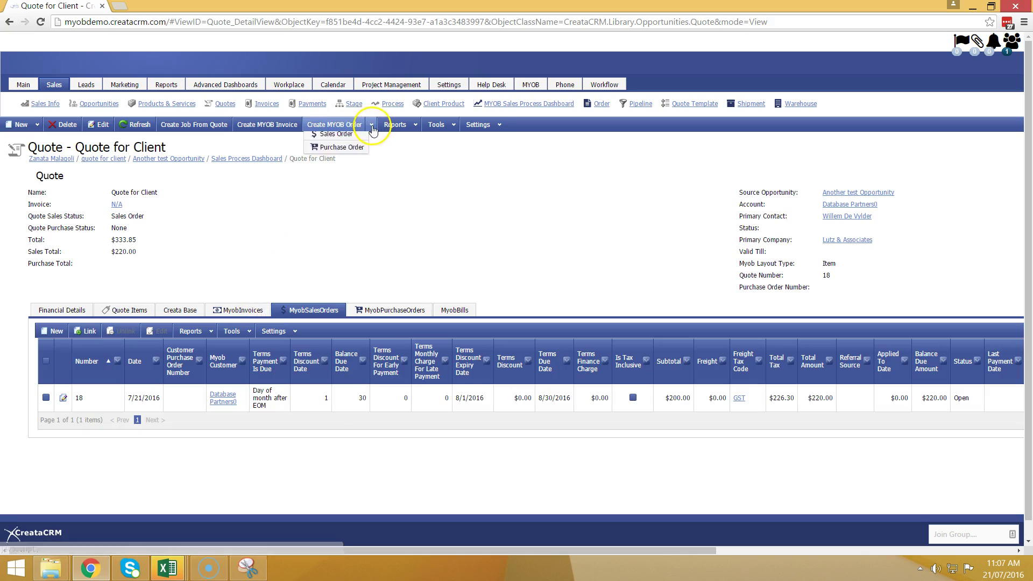
click(345, 151)
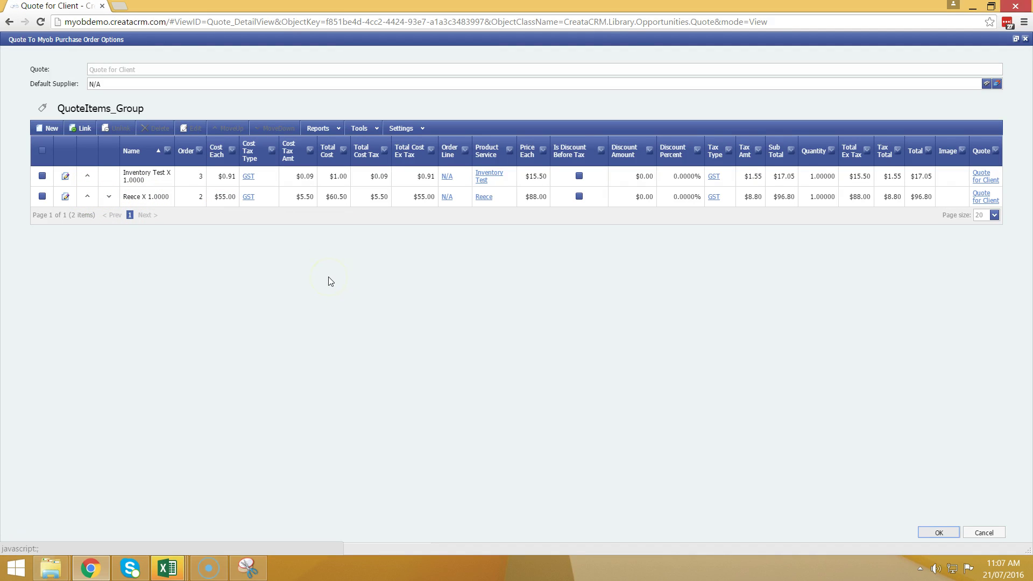
click(43, 197)
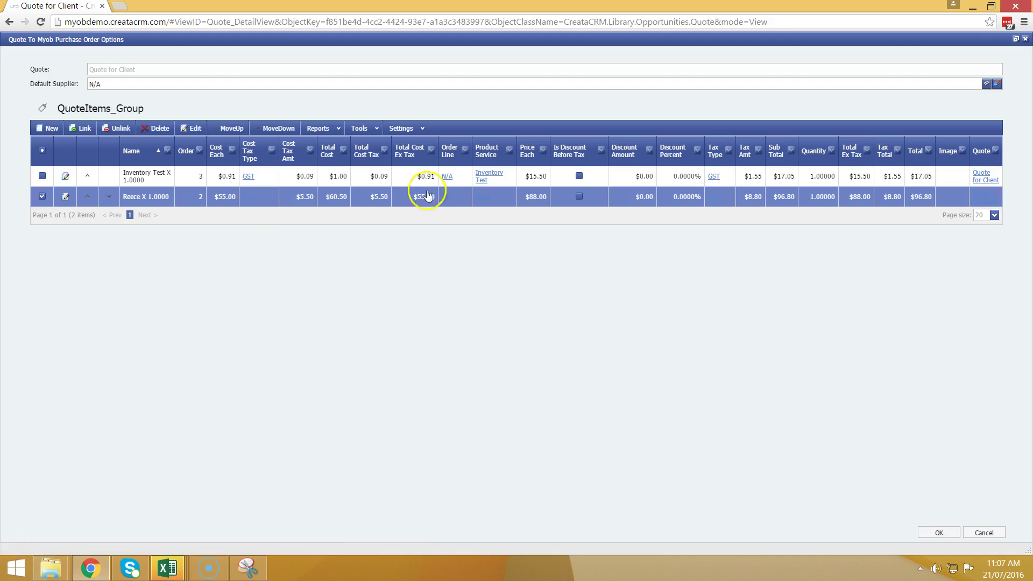
click(985, 84)
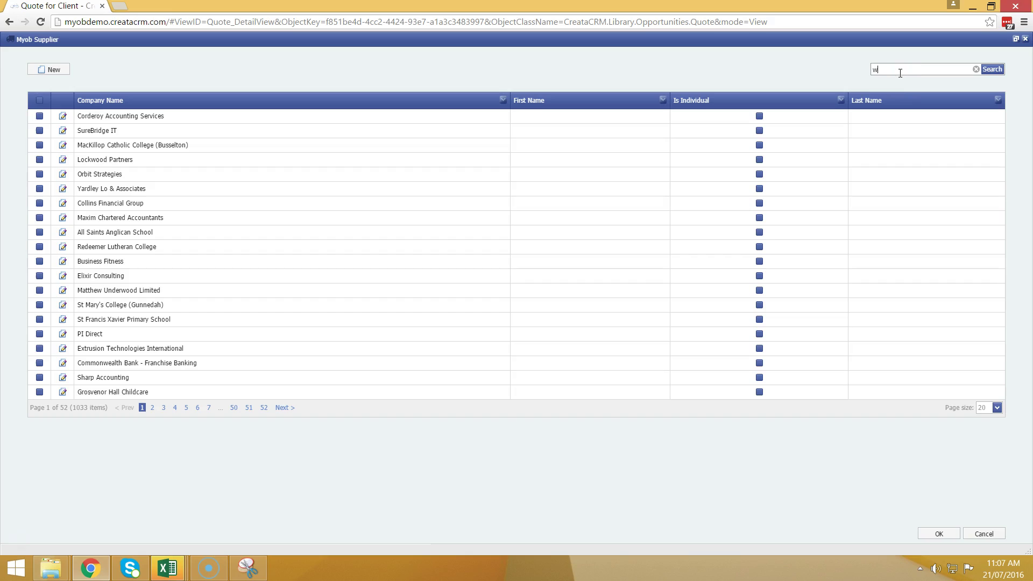
text(wve)
key(Return)
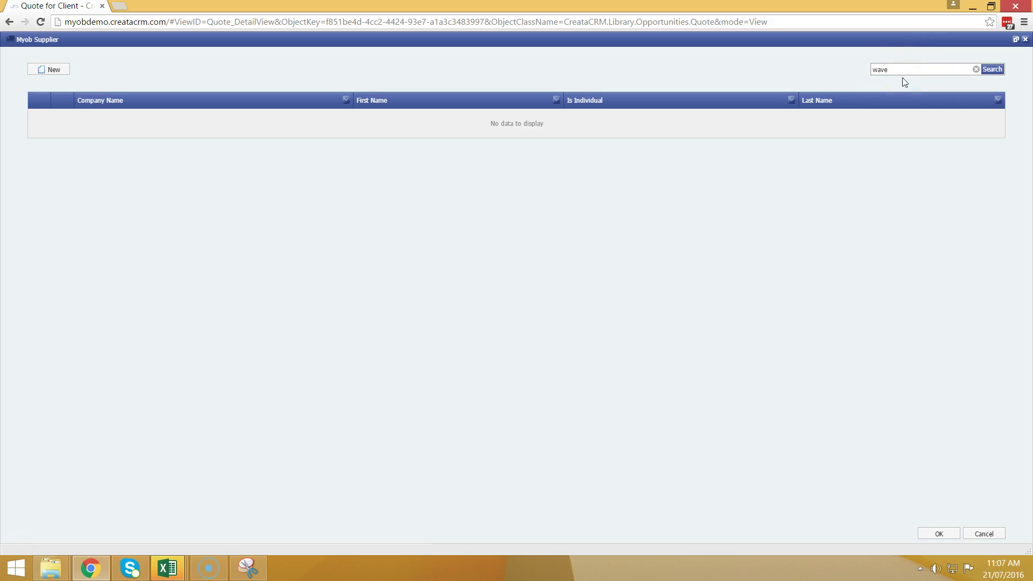
key(Return)
click(62, 131)
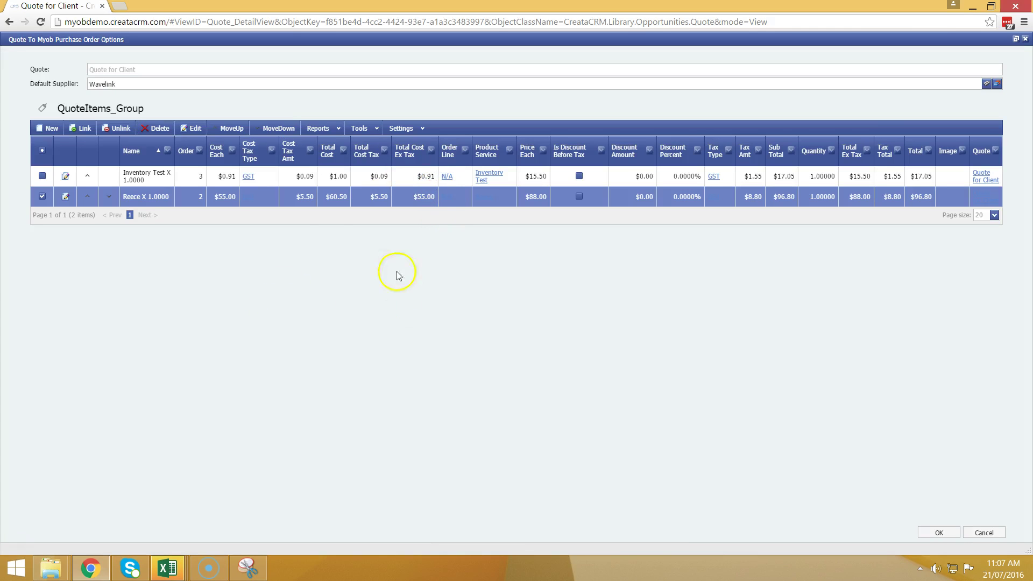
click(936, 531)
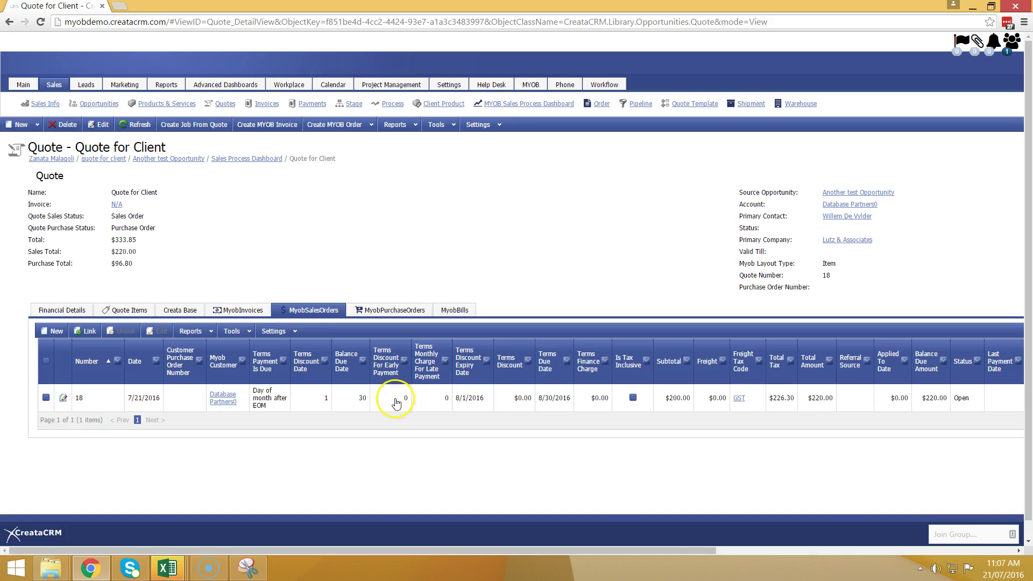
- Check the quote's MYOB purchase orders, sales orders and header totals
click(389, 312)
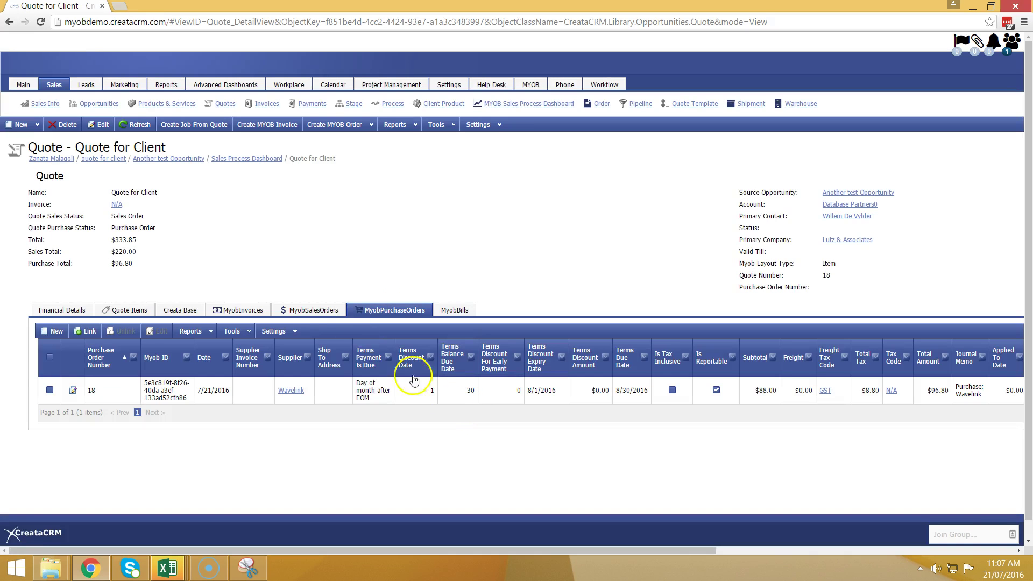
click(321, 315)
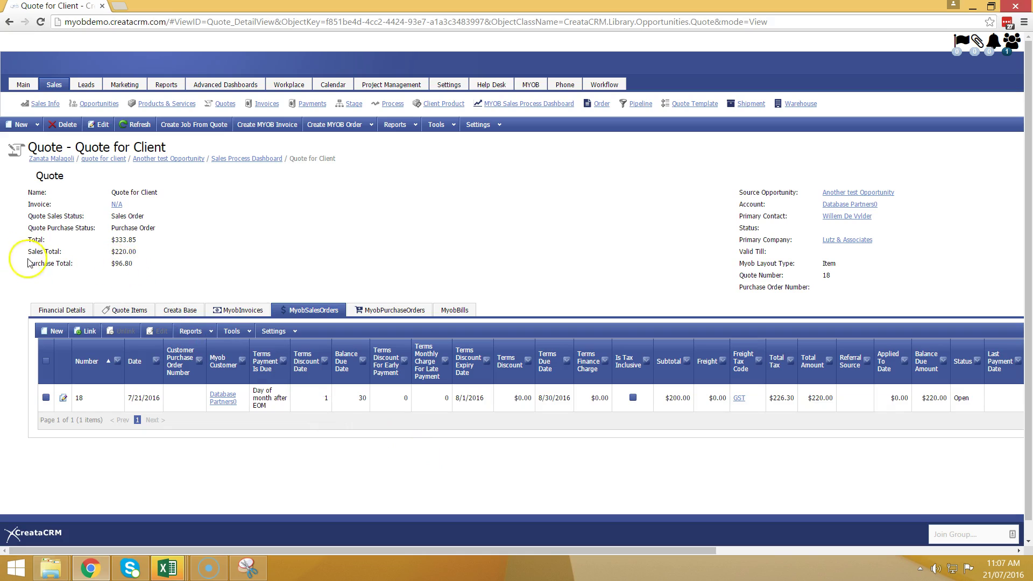
click(133, 243)
- In the Sales Process Dashboard's Quotes list, move Purchase Total after Quote Purchase Status and Sales Total after Quote Sales Status
click(236, 160)
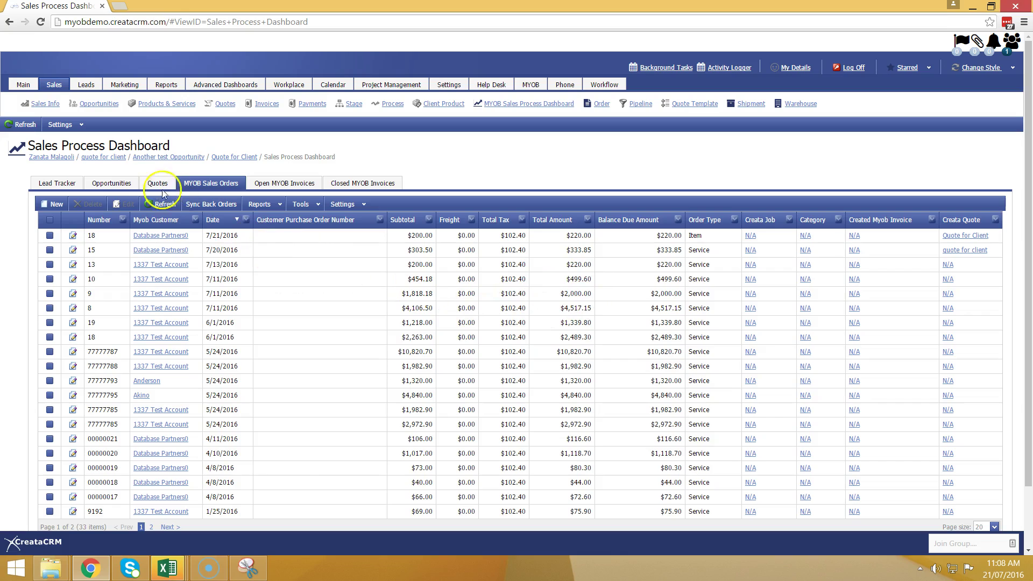
click(156, 183)
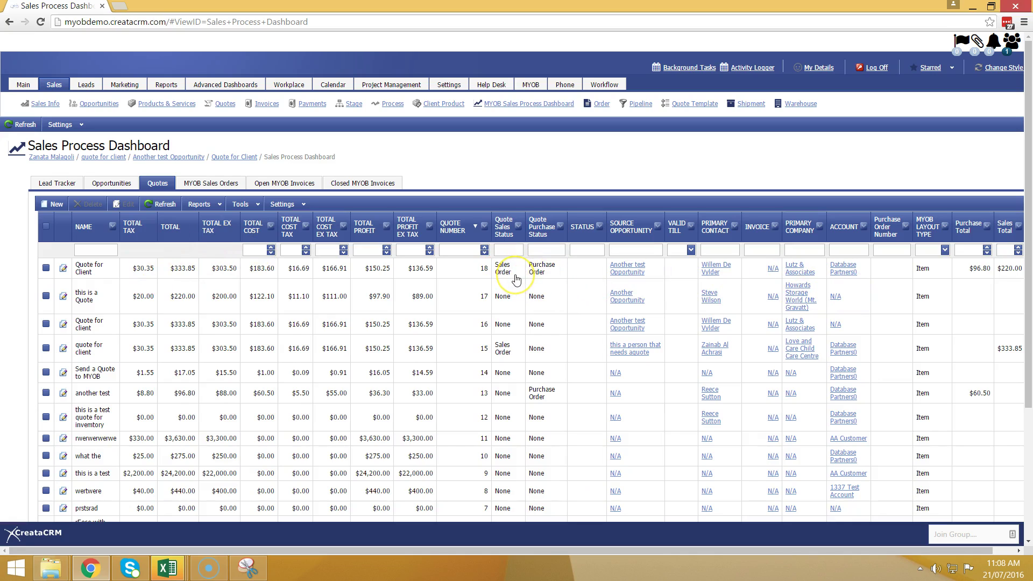
drag(969, 226, 571, 229)
drag(1004, 226, 525, 222)
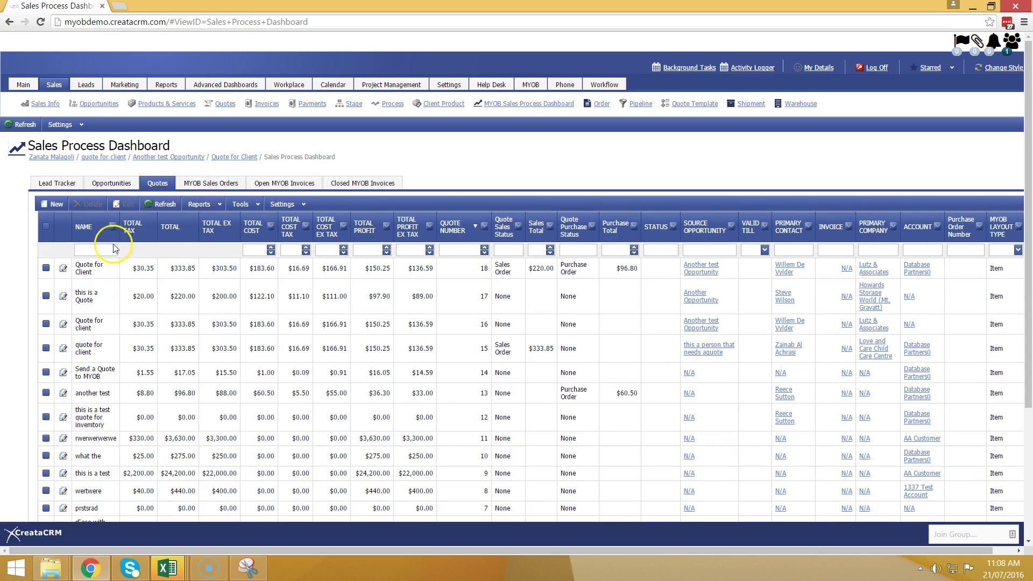
- Create a MYOB purchase order from the quote for the Inventory Test item, with Lockwood Partners as default supplier, and check the quote's purchase and sales orders
click(232, 157)
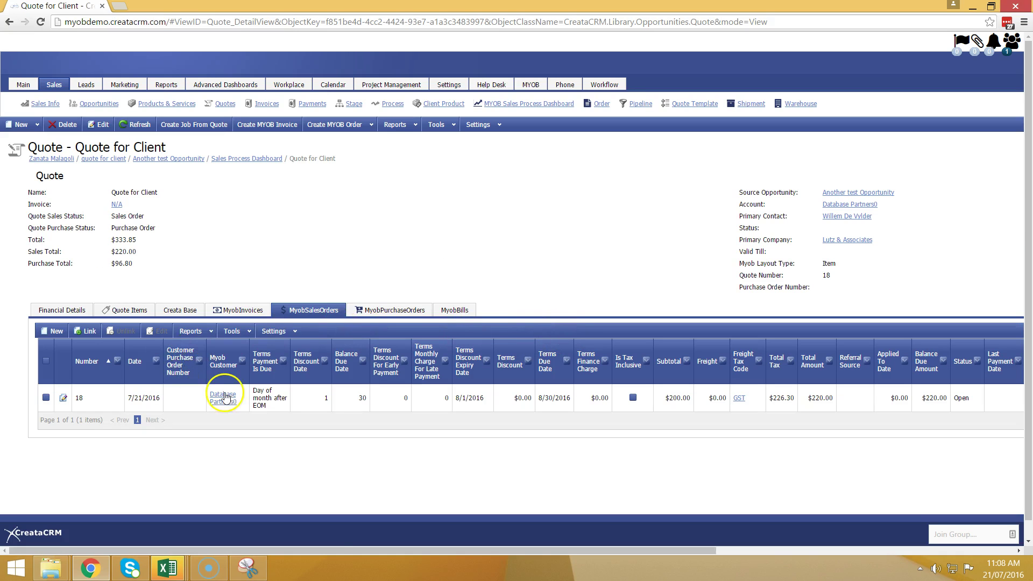
click(371, 126)
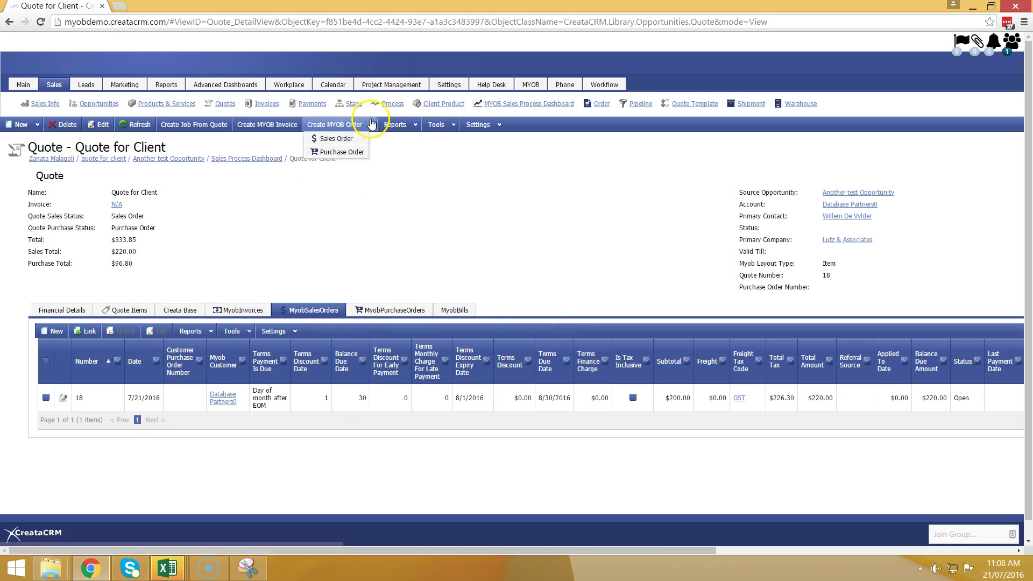
click(346, 153)
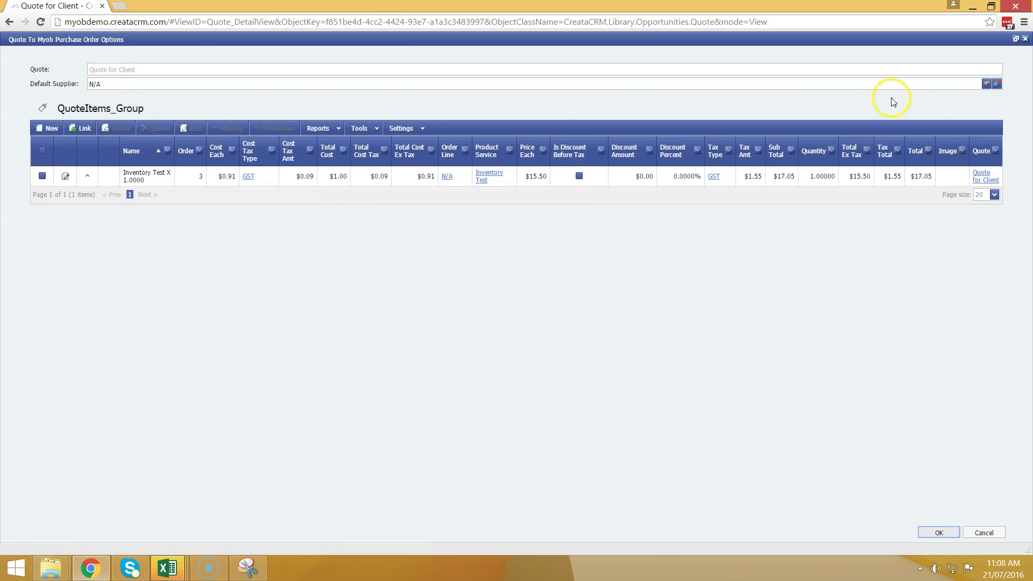
click(42, 176)
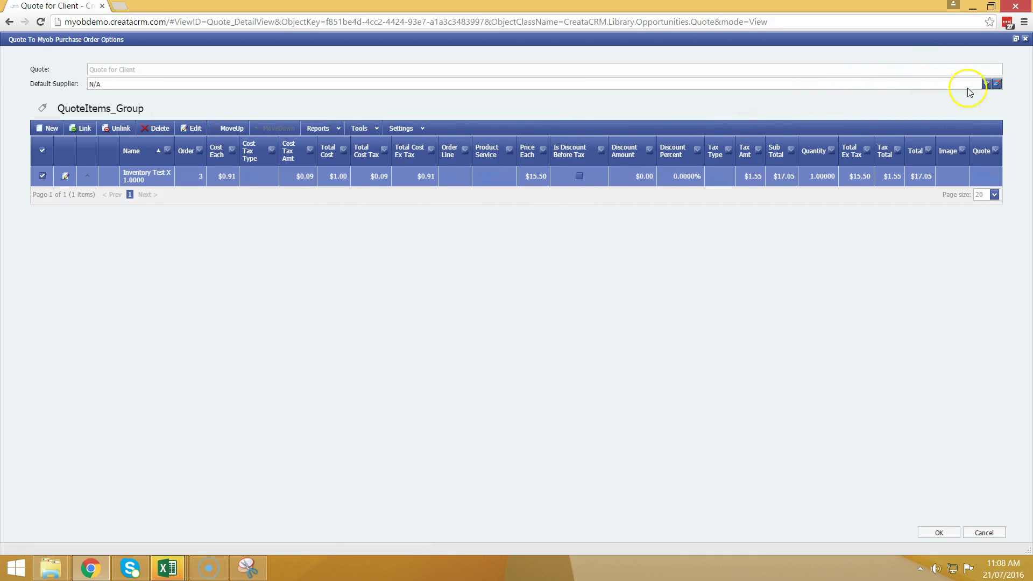
click(985, 85)
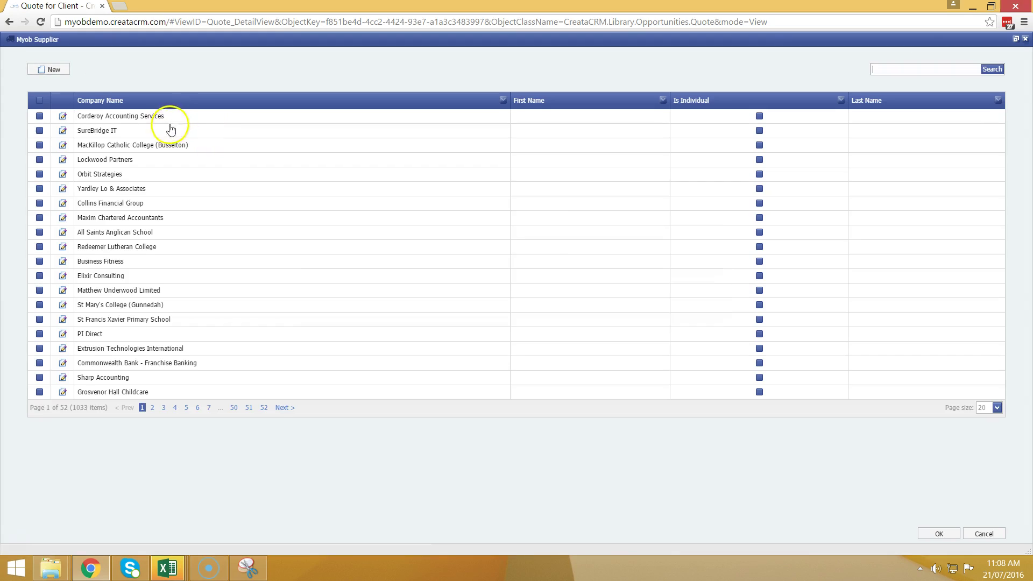
double_click(113, 160)
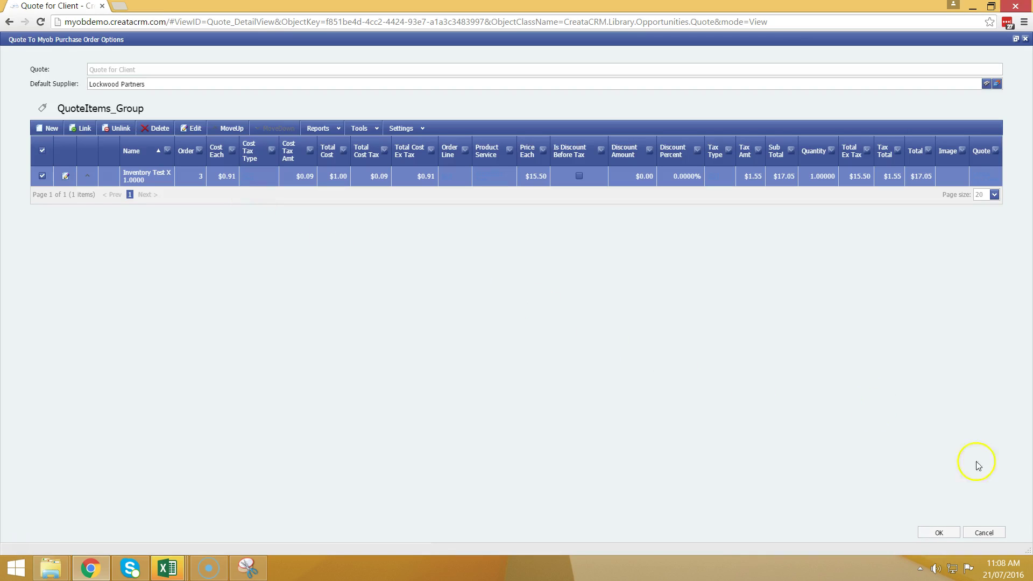
click(938, 532)
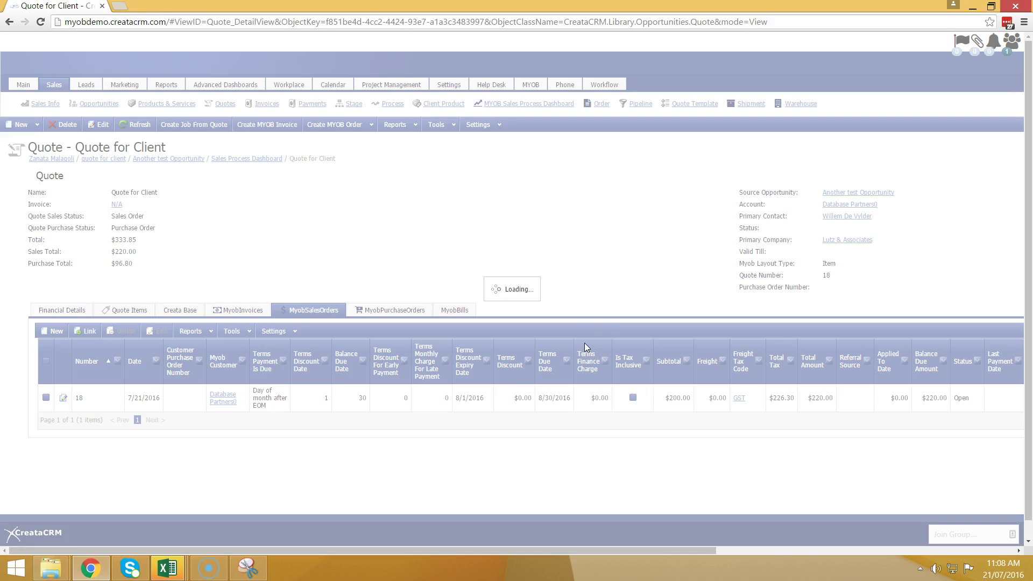
click(360, 311)
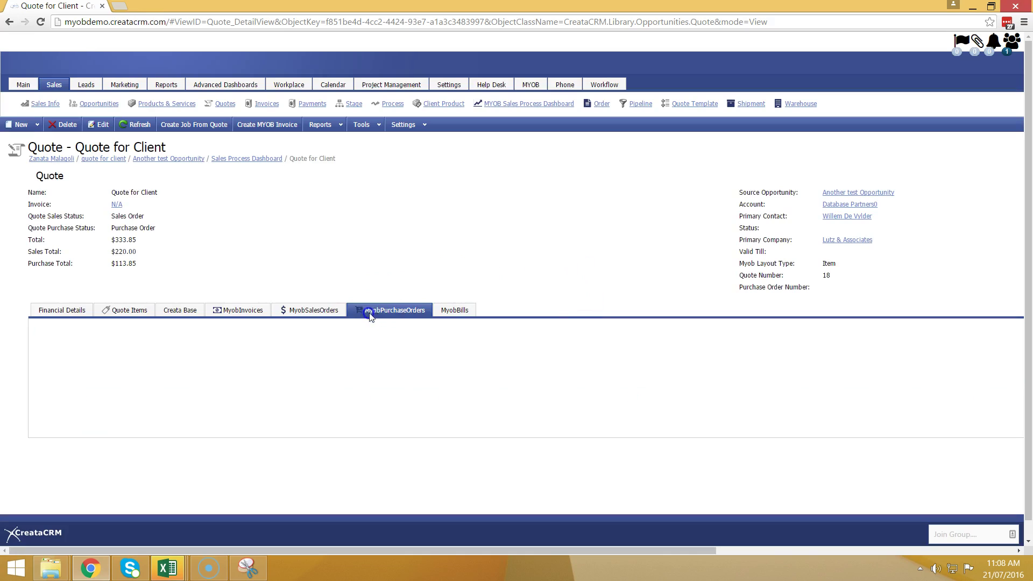
click(316, 313)
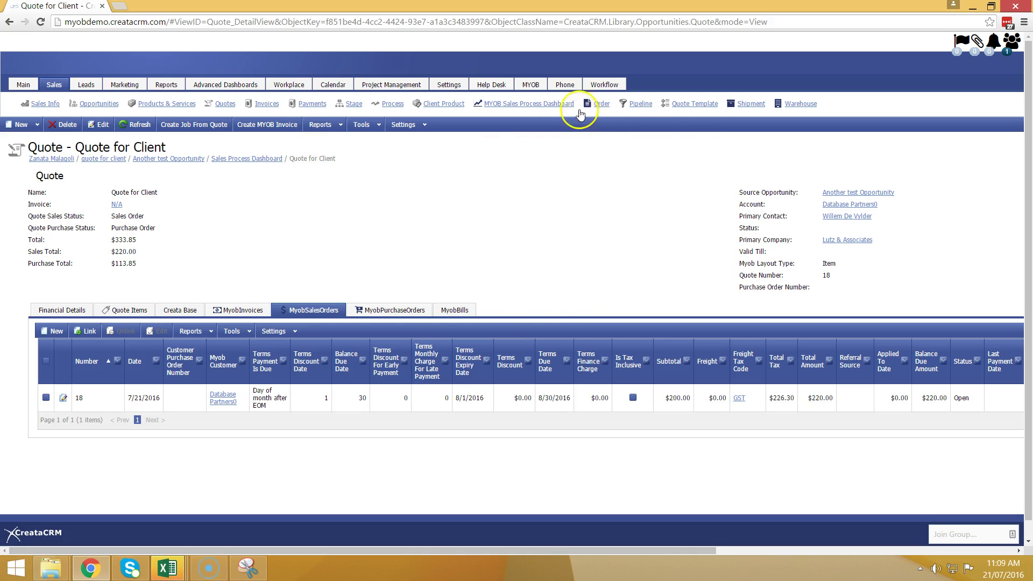
- View the MYOB accounts list, examine the A/P Accrual - Inventory account's details and return to the list
click(531, 84)
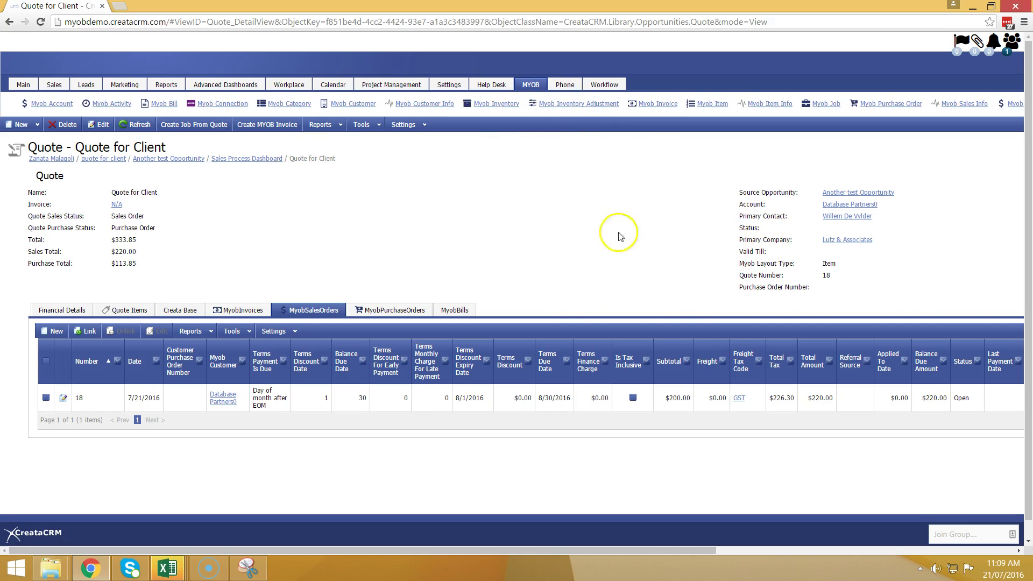
scroll(716, 253, down, 1)
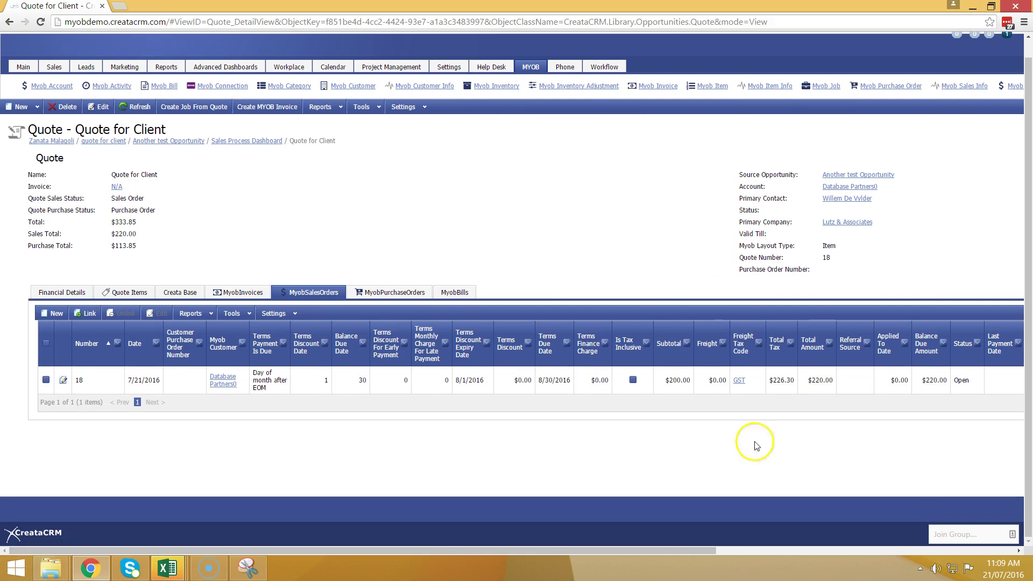
drag(715, 555, 698, 531)
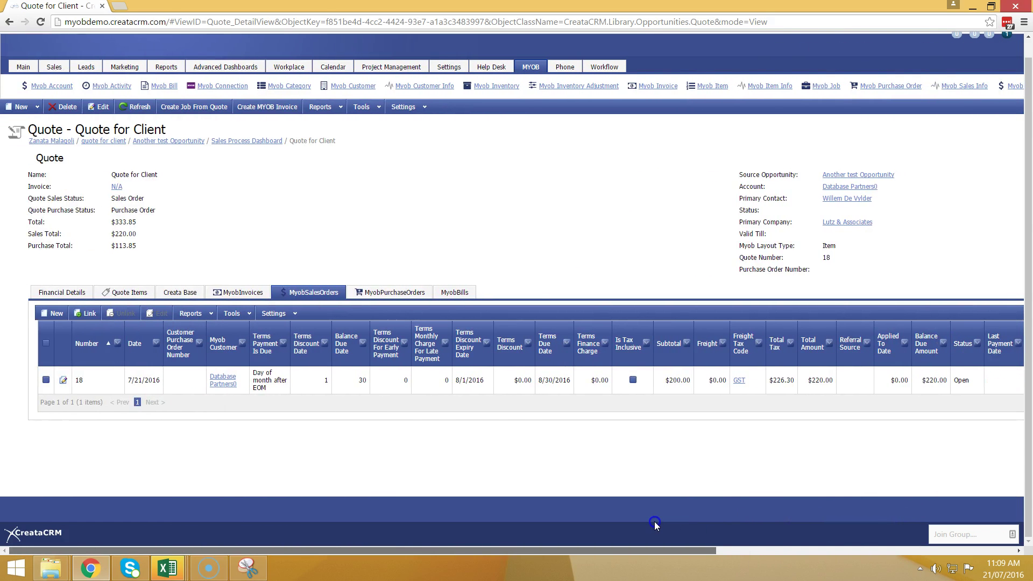
click(55, 87)
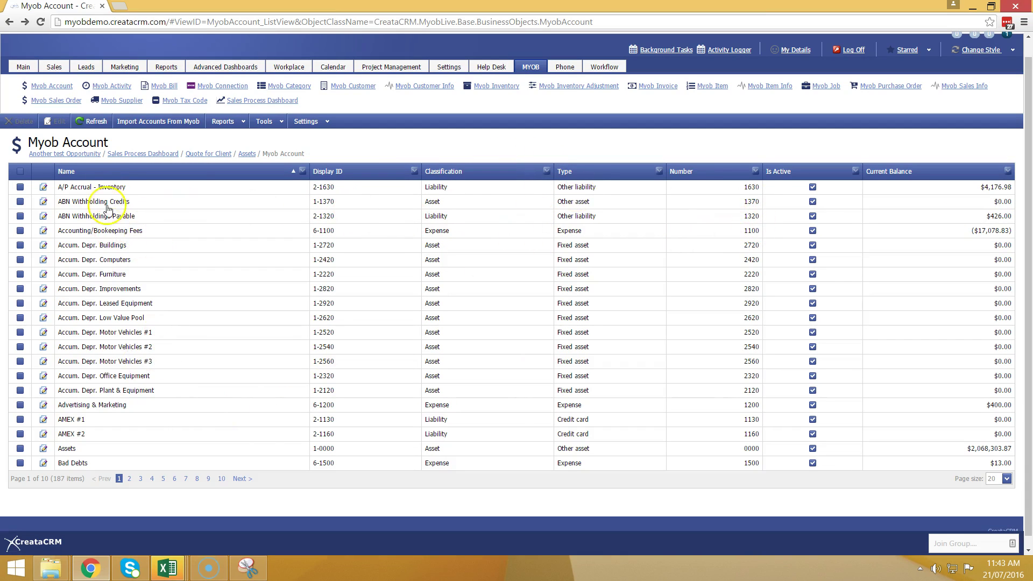
click(104, 186)
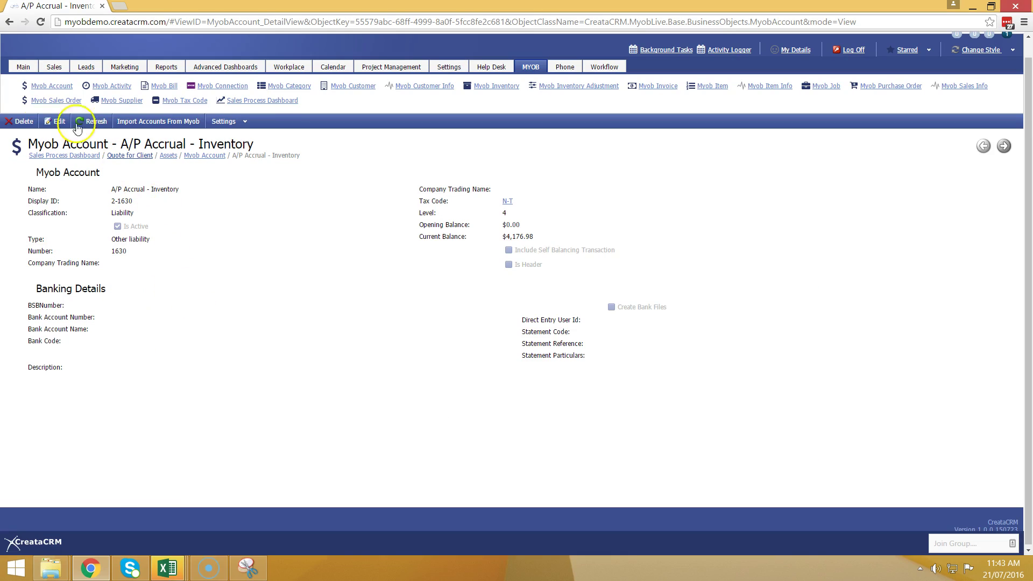
click(9, 21)
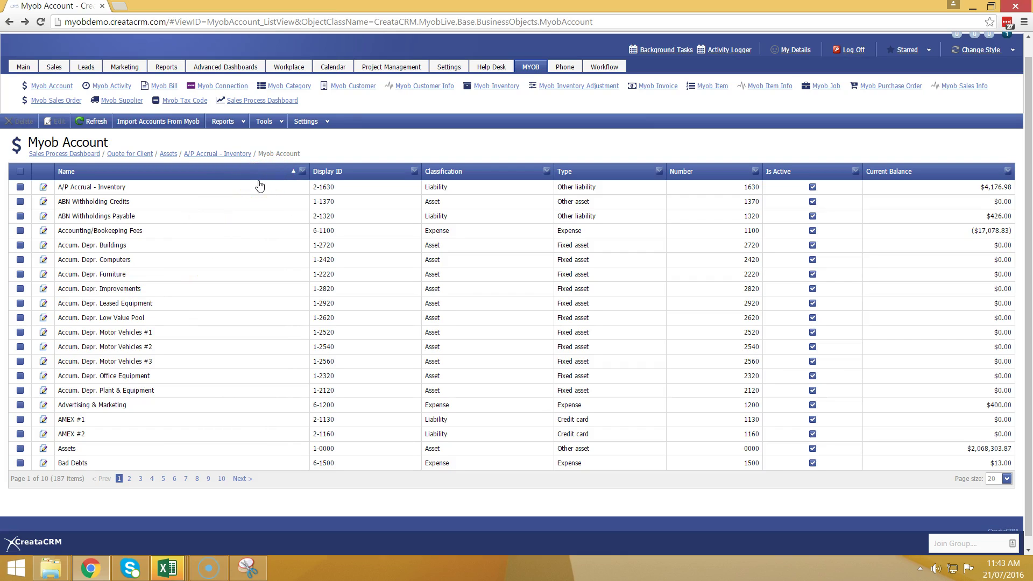
- On the Sales Process Dashboard, review the Closed MYOB Invoices list and the Lead Tracker
click(283, 100)
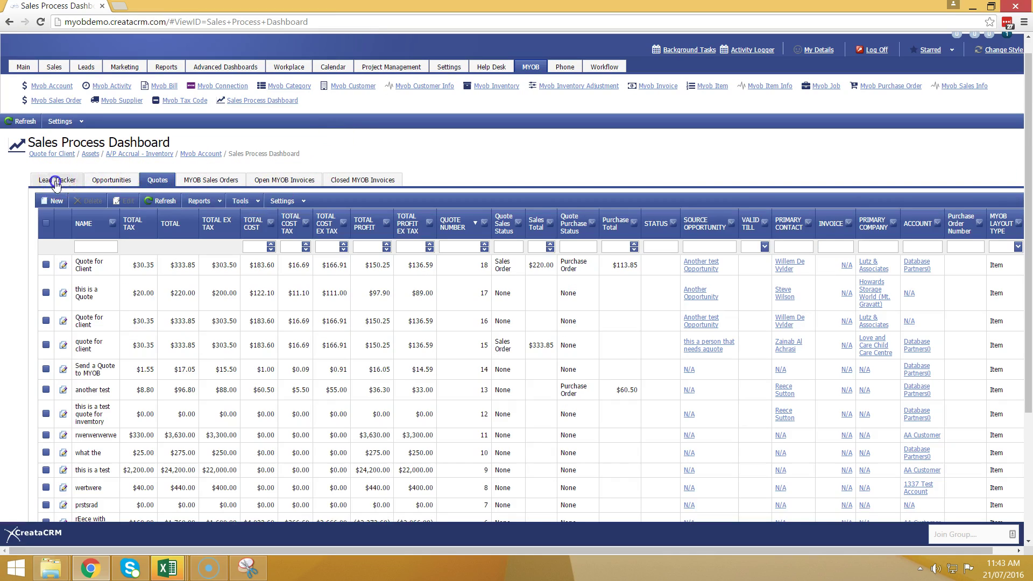
click(56, 182)
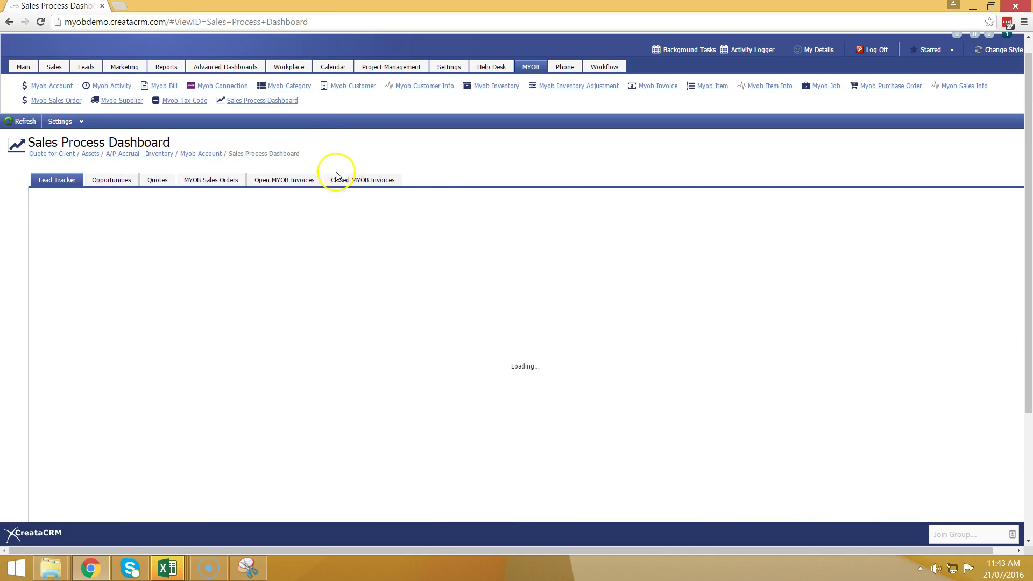
click(366, 180)
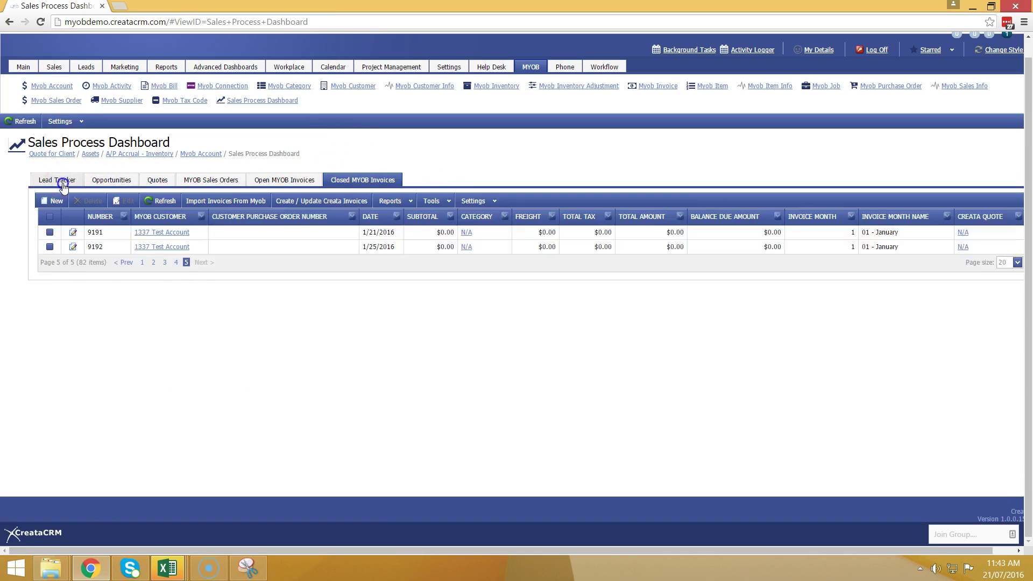
click(60, 179)
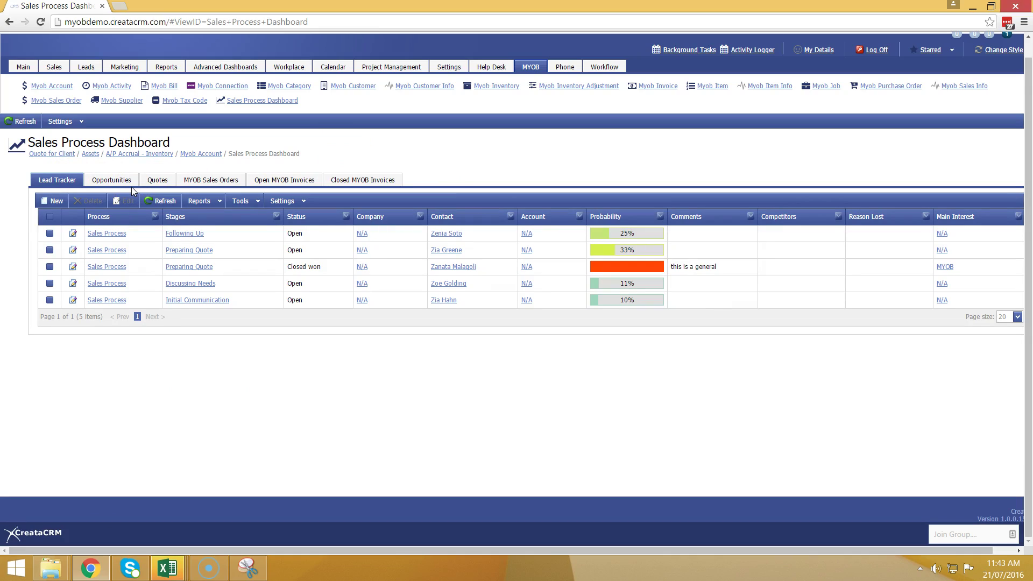